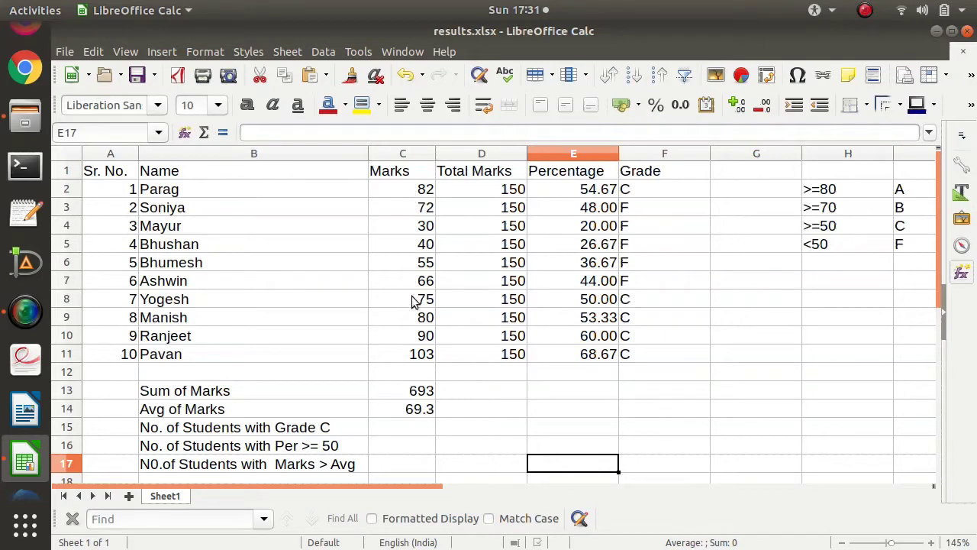
Step: Review the existing formulas for Sum of Marks, Avg of Marks, percentage and grade
{"action": "left_click", "coordinate": [421, 395]}
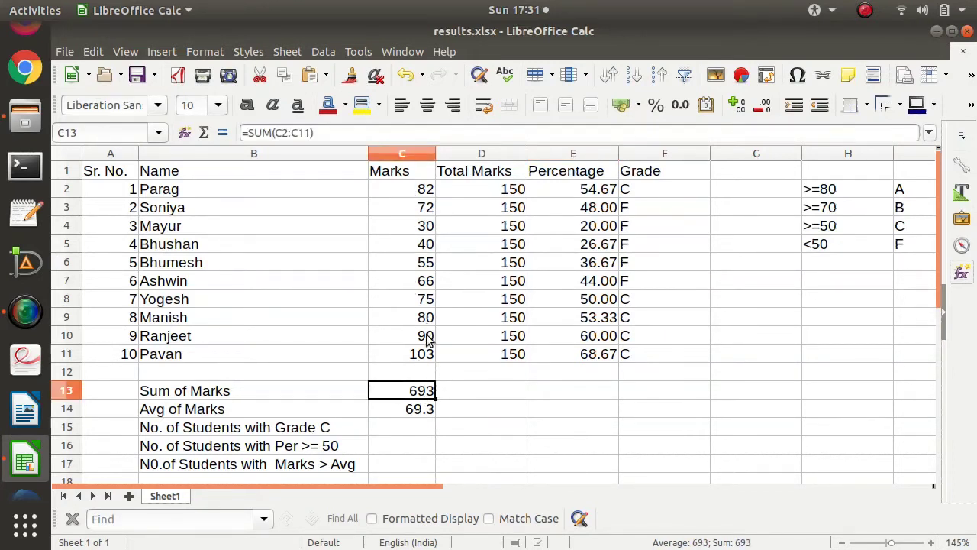
{"action": "left_click", "coordinate": [415, 411]}
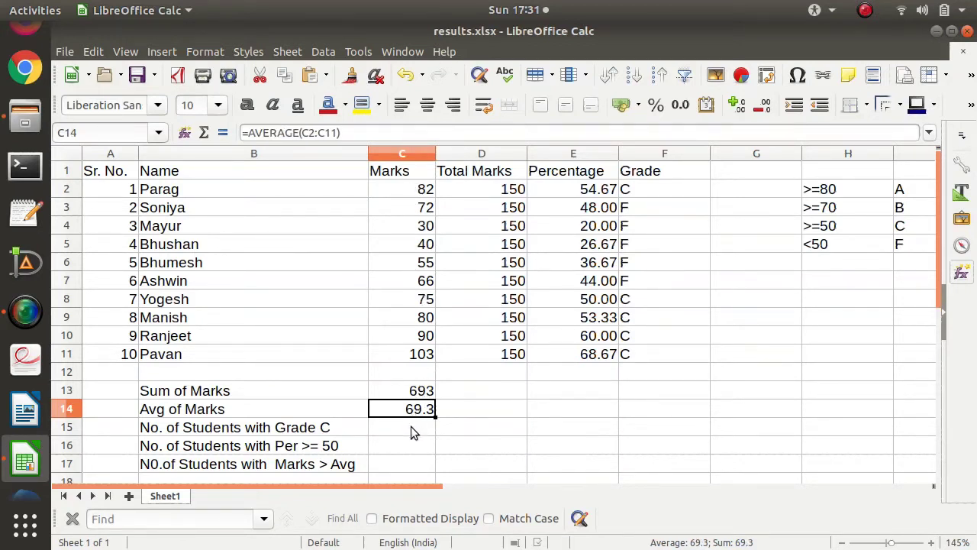
{"action": "left_click", "coordinate": [586, 190]}
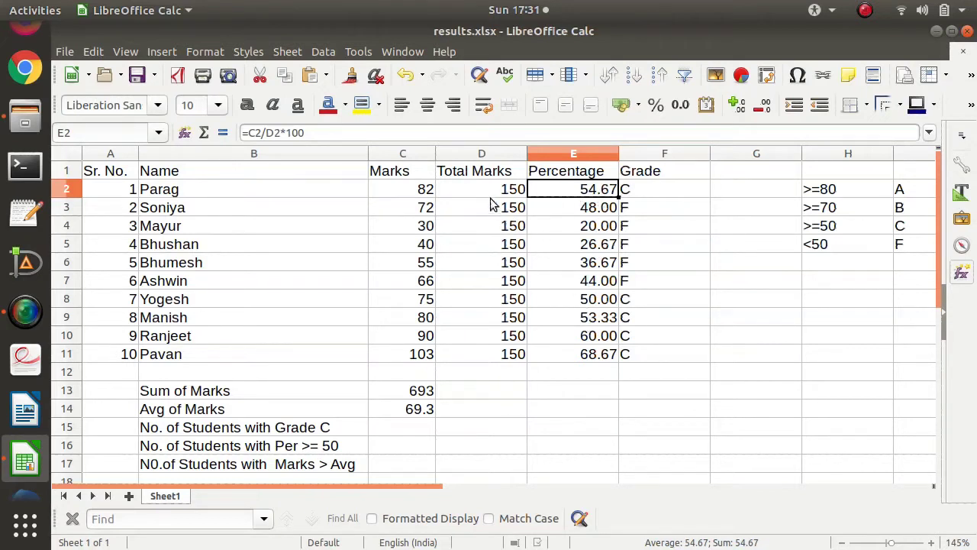
{"action": "left_click", "coordinate": [649, 190]}
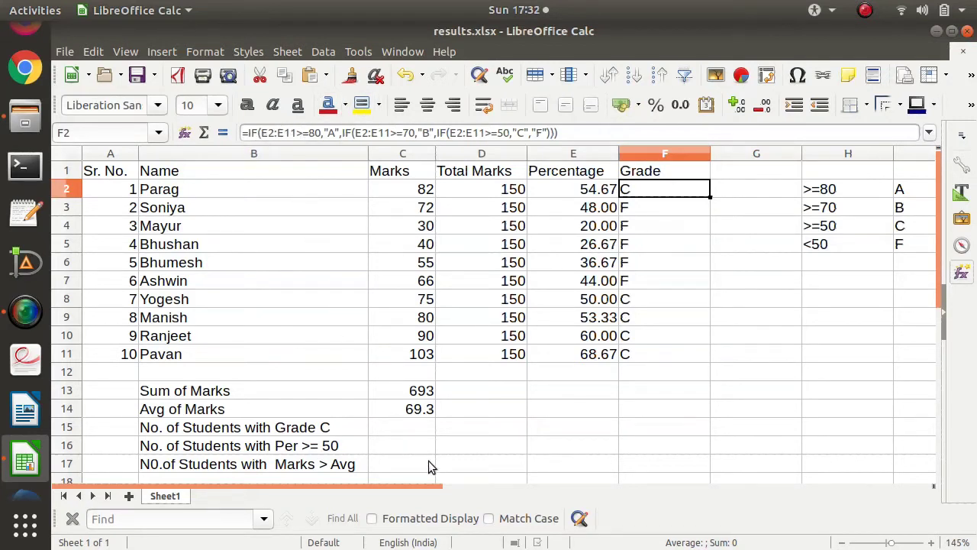
{"action": "left_click", "coordinate": [493, 446]}
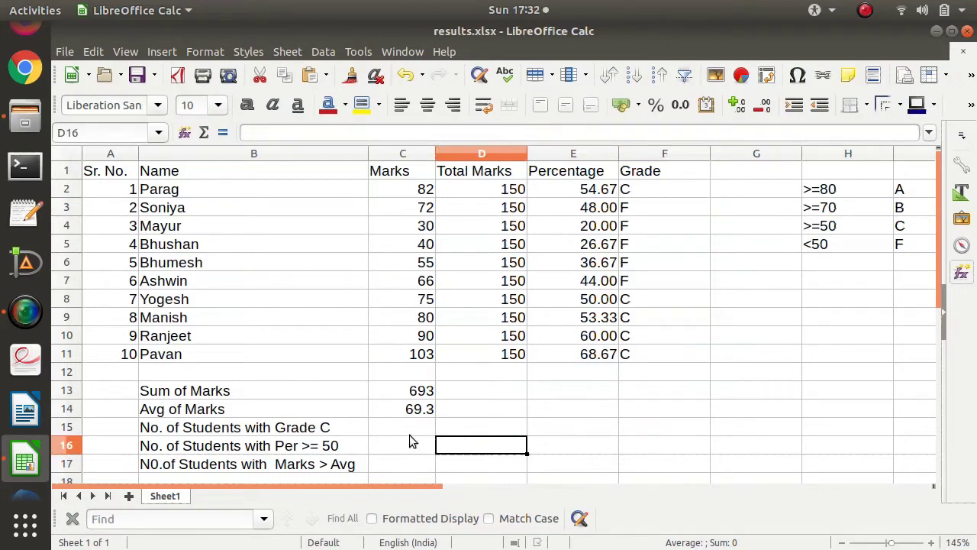
Step: Locate the Grade C, Per >= 50 and above-average count cells, rechecking the percentage and average formulas
{"action": "left_click", "coordinate": [151, 433]}
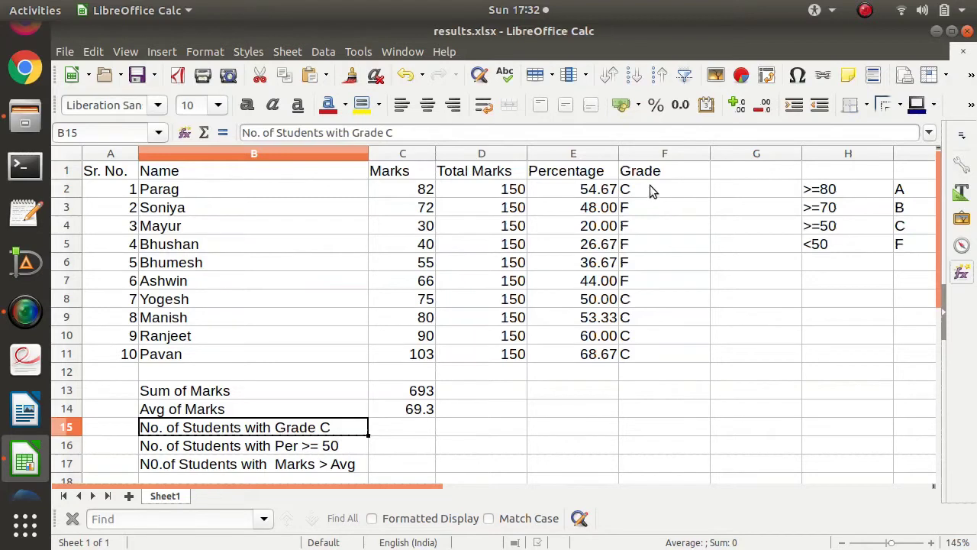
{"action": "left_click", "coordinate": [421, 454]}
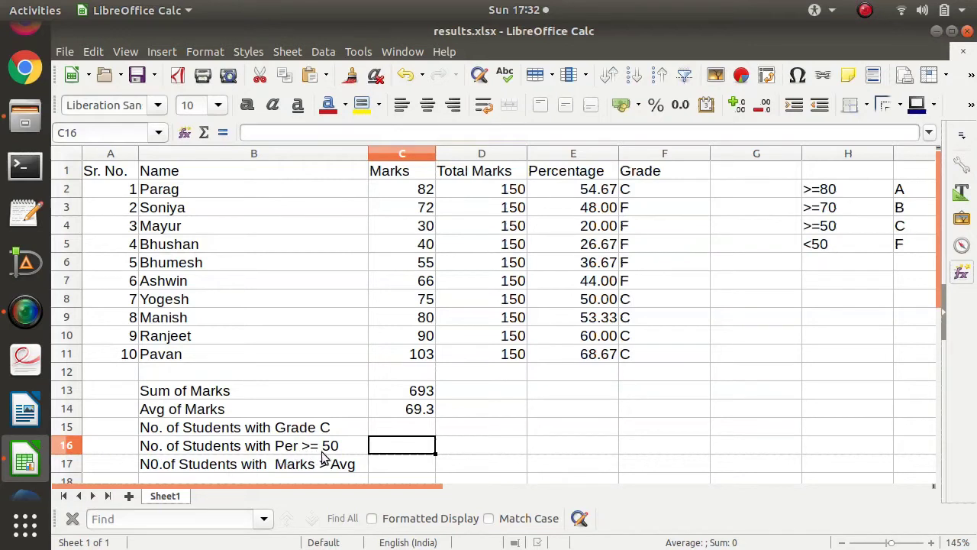
{"action": "left_click", "coordinate": [584, 190]}
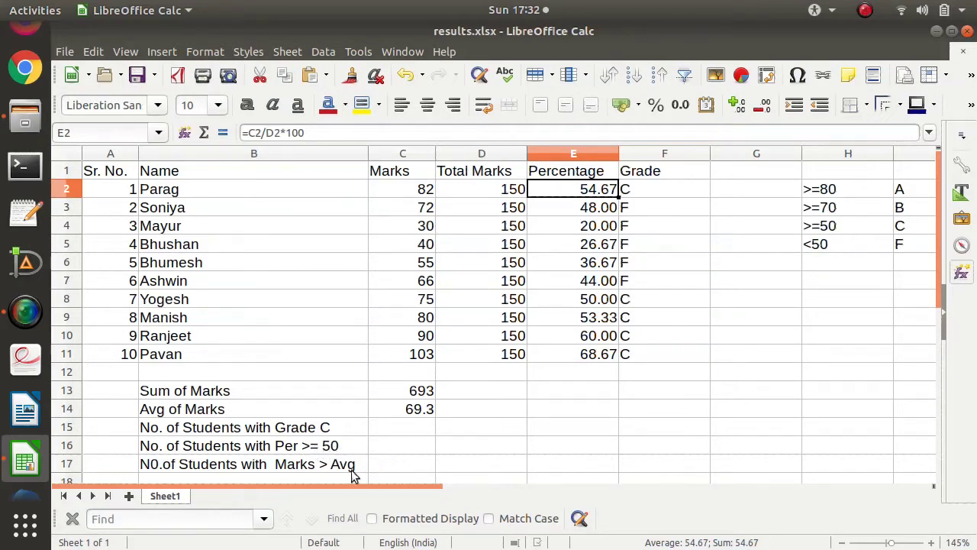
{"action": "left_click", "coordinate": [382, 462]}
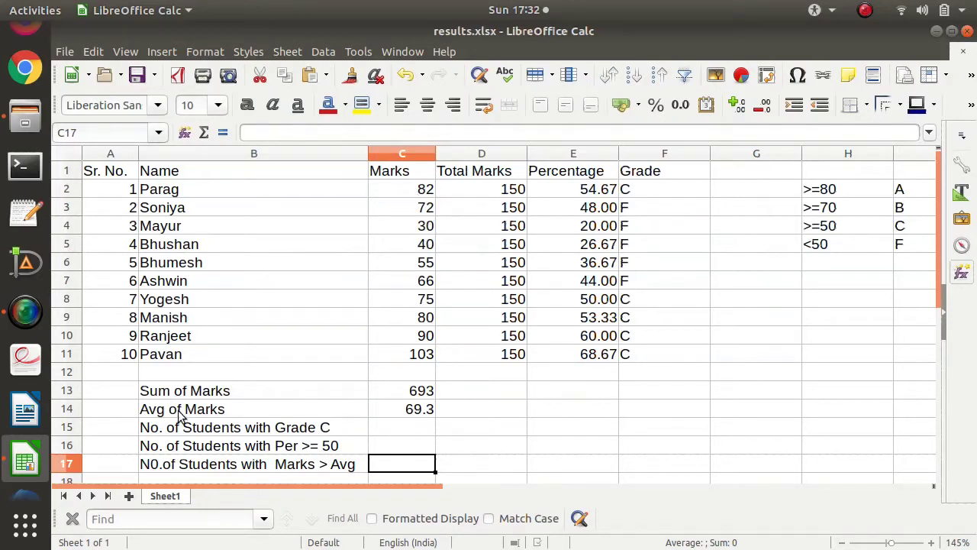
{"action": "left_click", "coordinate": [418, 412]}
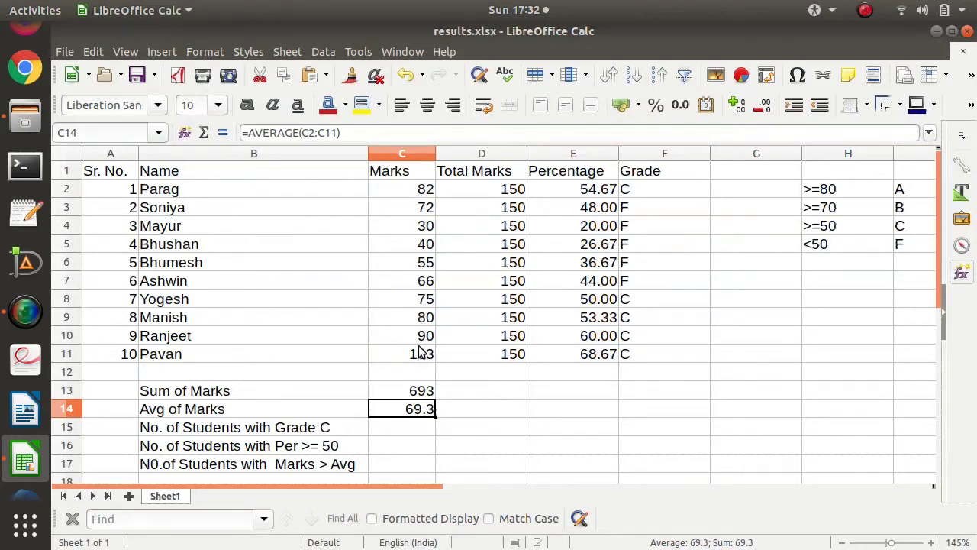
Step: Enter =countif(F2:F11,"C") in C15 to count the Grade C students
{"action": "left_click", "coordinate": [404, 429]}
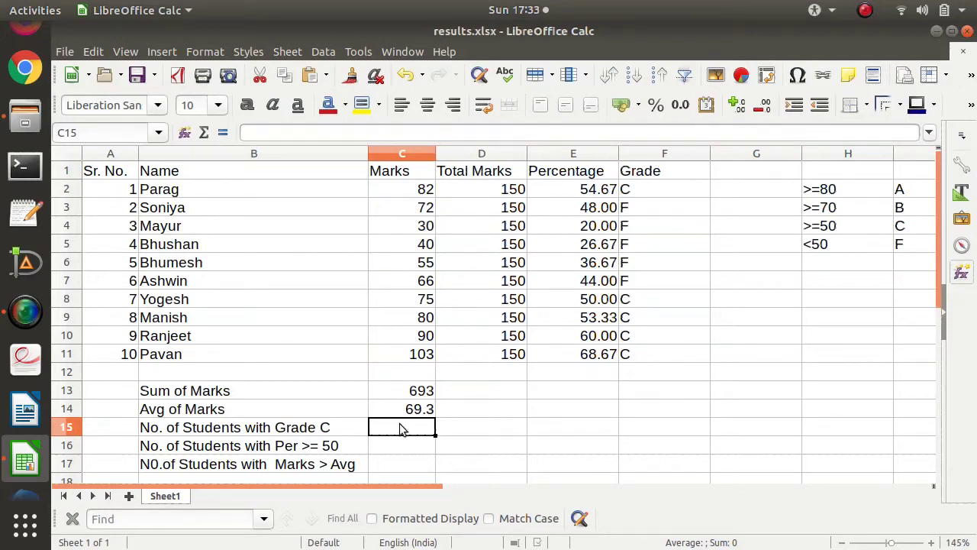
{"action": "type", "text": "="}
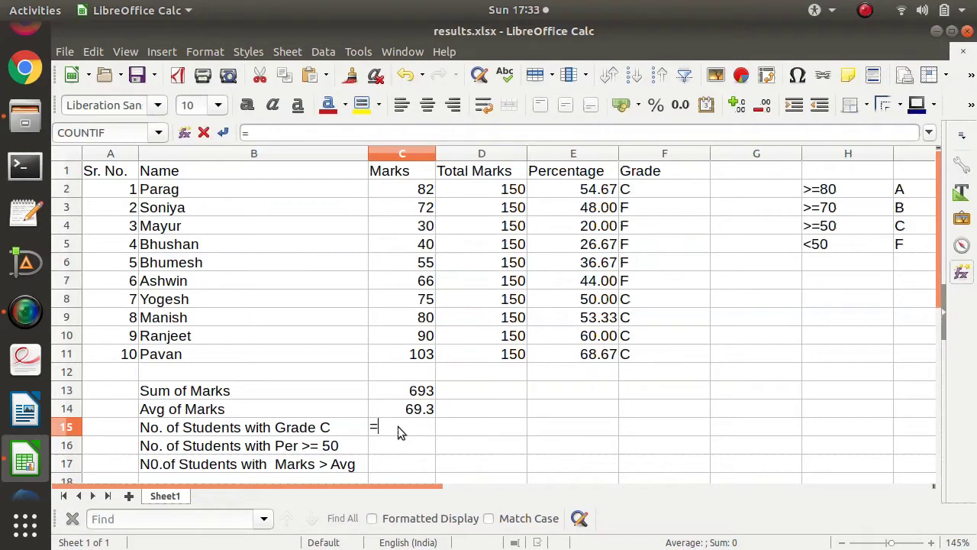
{"action": "type", "text": "count"}
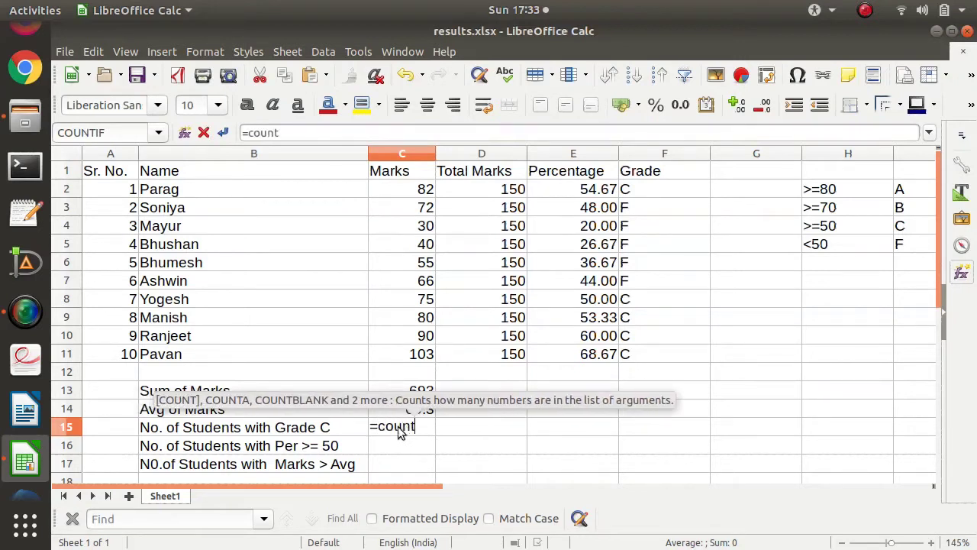
{"action": "type", "text": "if("}
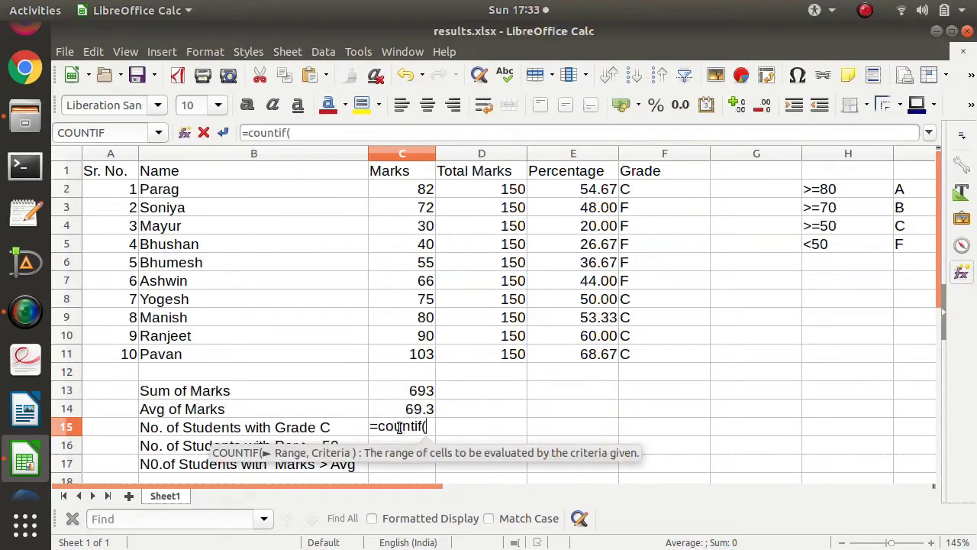
{"action": "left_click", "coordinate": [306, 134]}
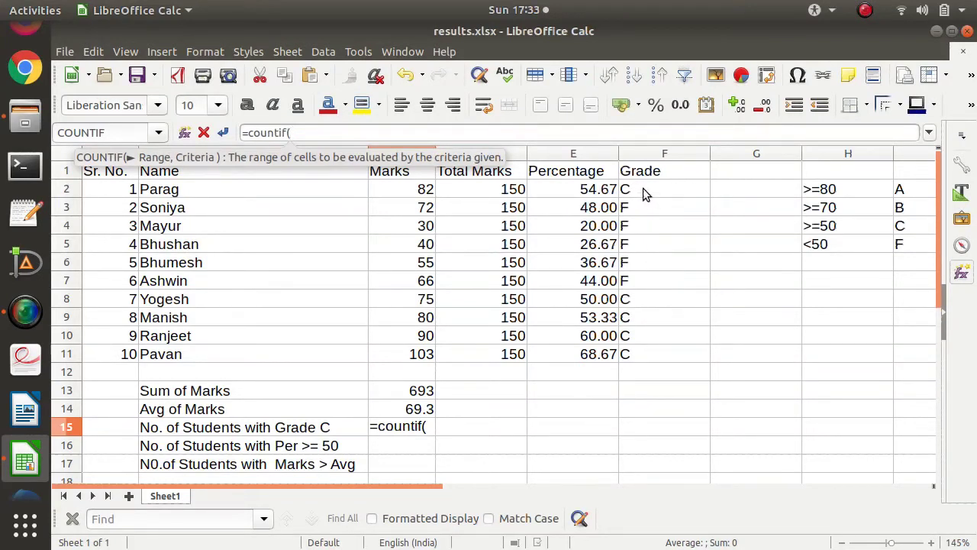
{"action": "left_click_drag", "start_coordinate": [643, 188], "coordinate": [647, 344]}
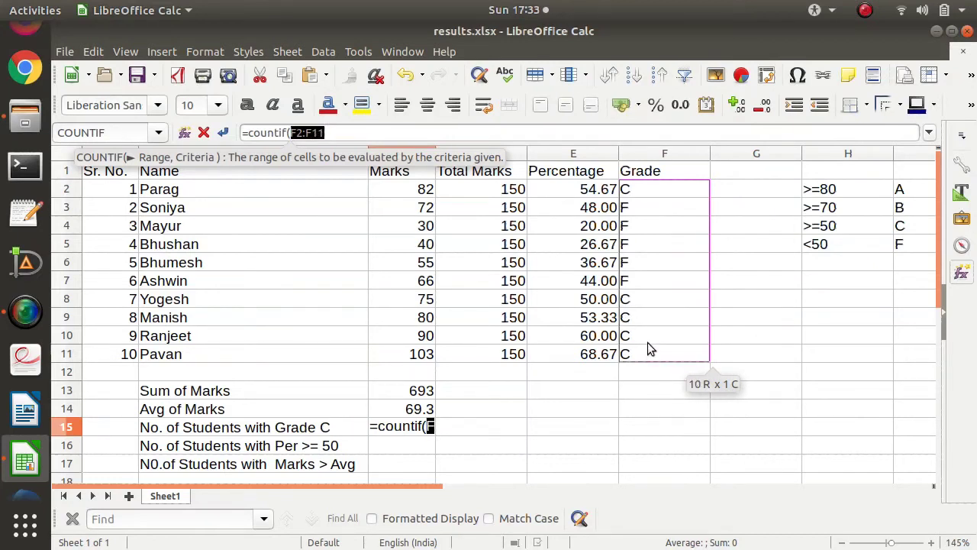
{"action": "left_click", "coordinate": [336, 133]}
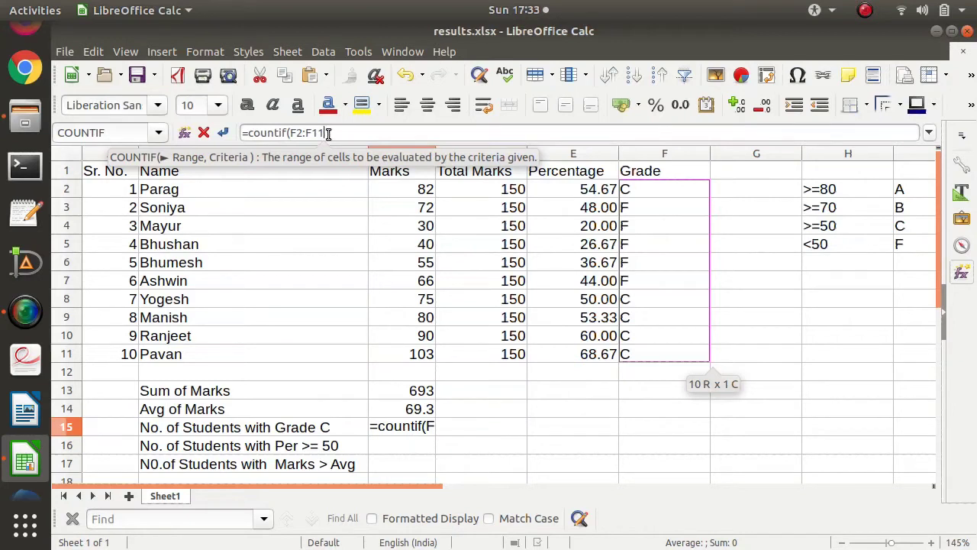
{"action": "type", "text": ","}
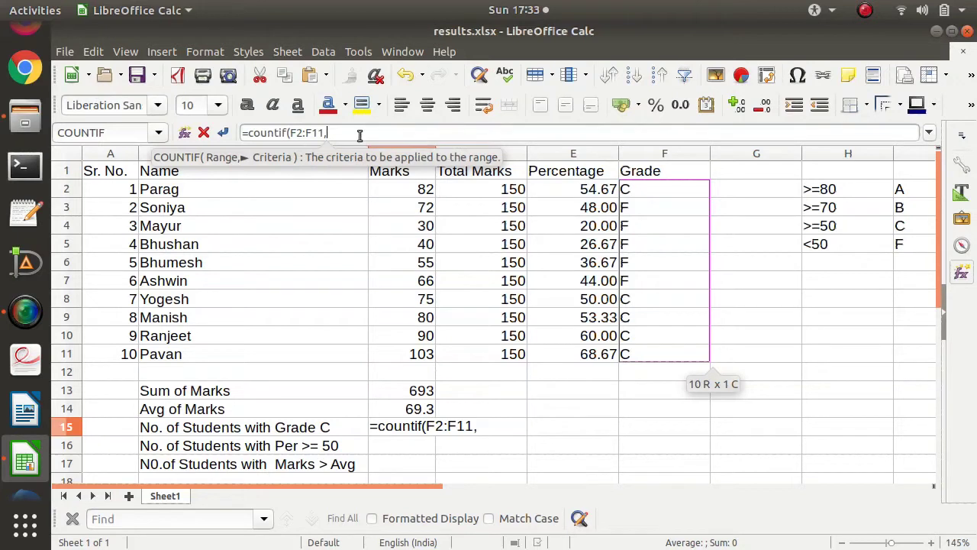
{"action": "type", "text": "\"C"}
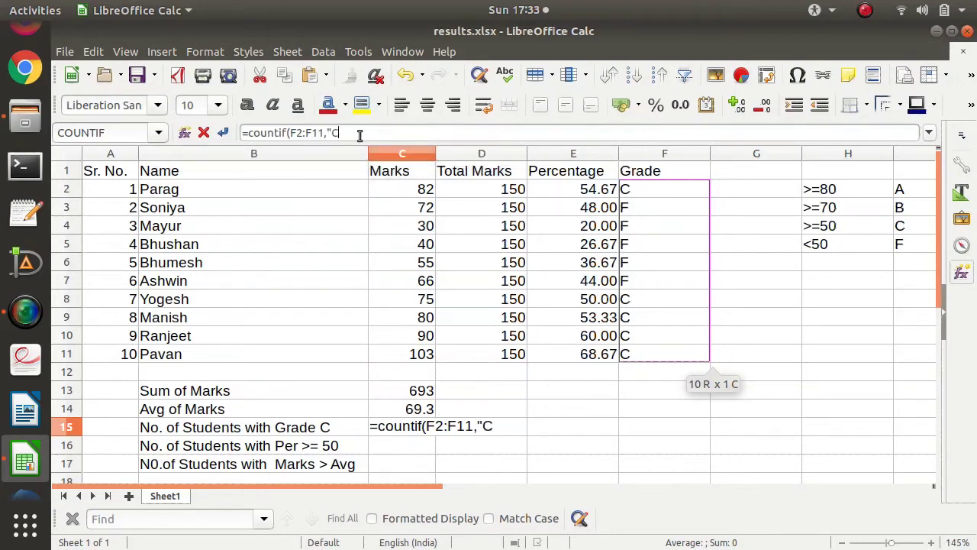
{"action": "type", "text": "\""}
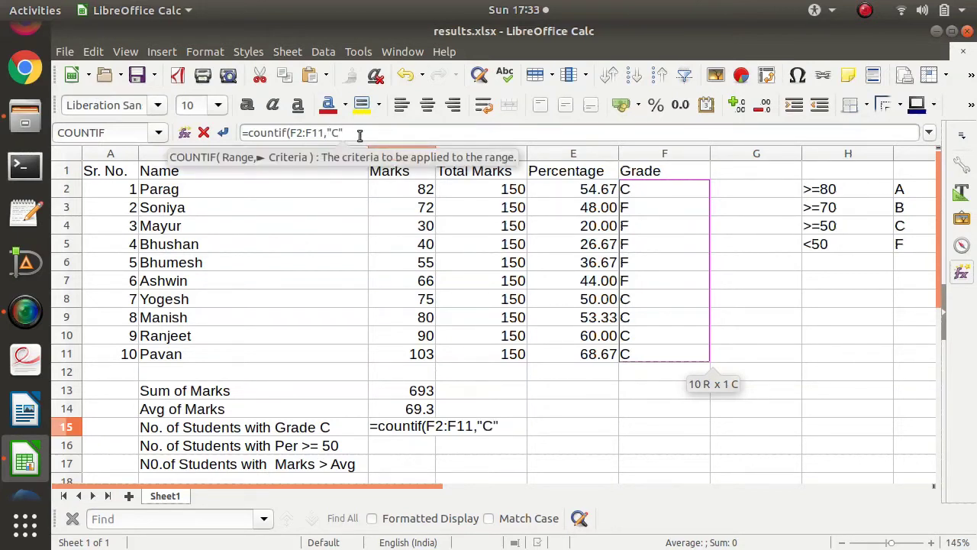
{"action": "type", "text": ")"}
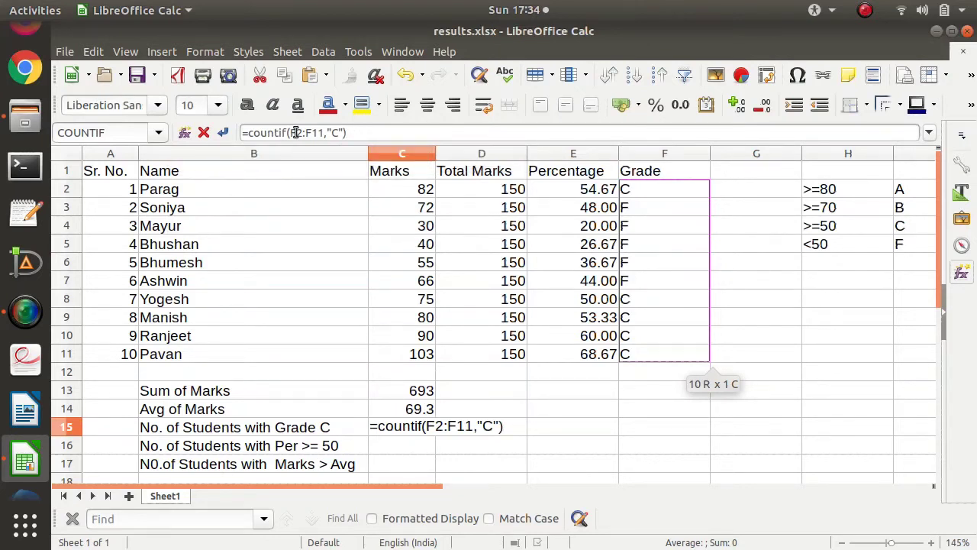
{"action": "left_click_drag", "start_coordinate": [292, 134], "coordinate": [319, 134]}
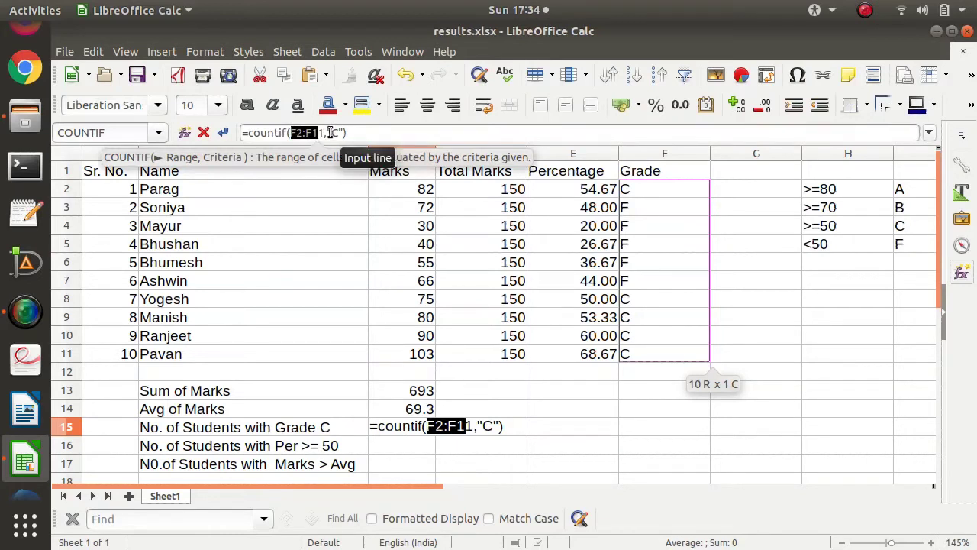
{"action": "left_click_drag", "start_coordinate": [329, 133], "coordinate": [343, 132]}
{"action": "left_click", "coordinate": [392, 132]}
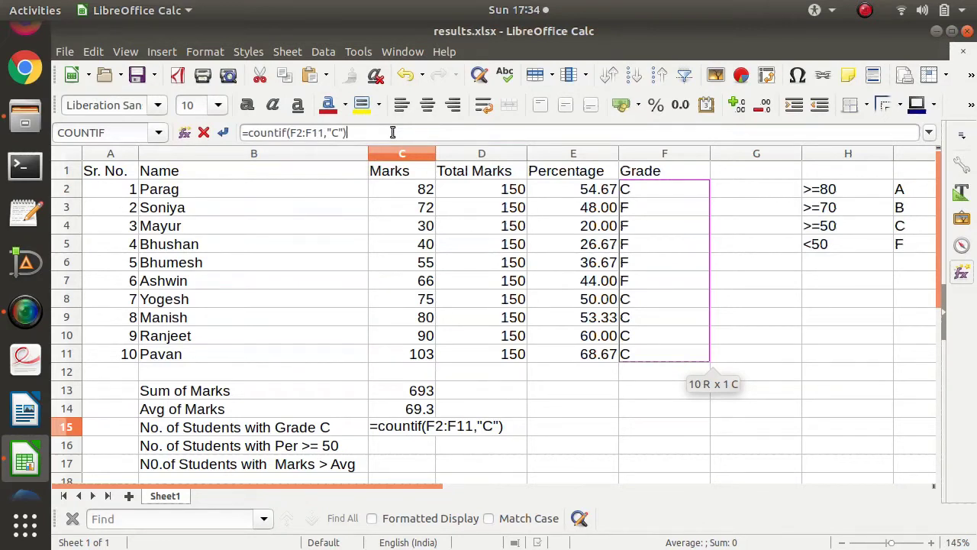
{"action": "key", "text": "Return"}
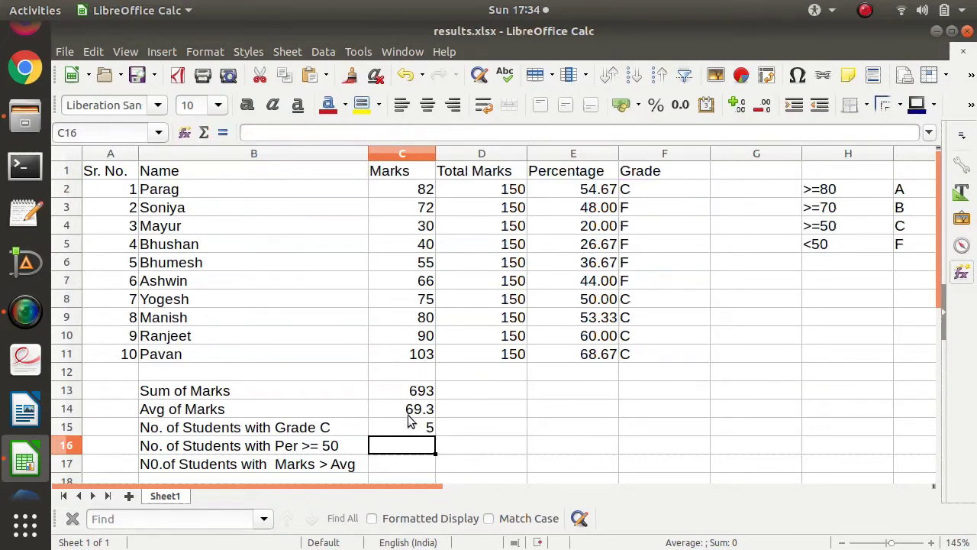
{"action": "left_click", "coordinate": [418, 431]}
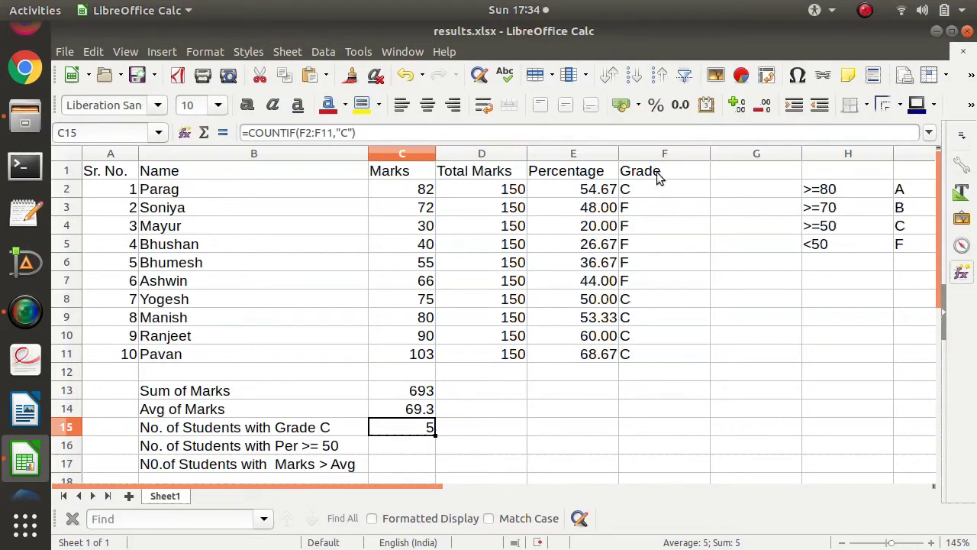
{"action": "left_click", "coordinate": [647, 154]}
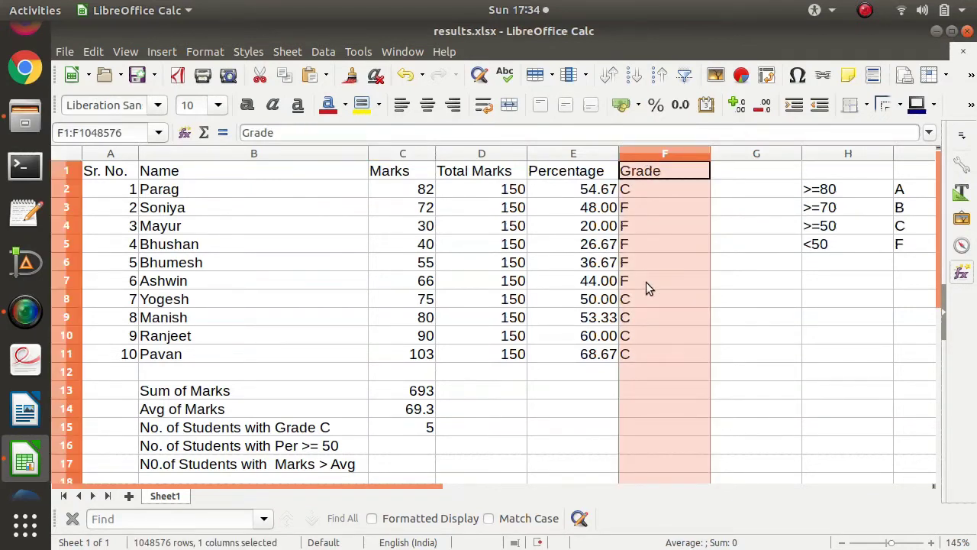
{"action": "left_click", "coordinate": [623, 237]}
{"action": "left_click", "coordinate": [412, 446]}
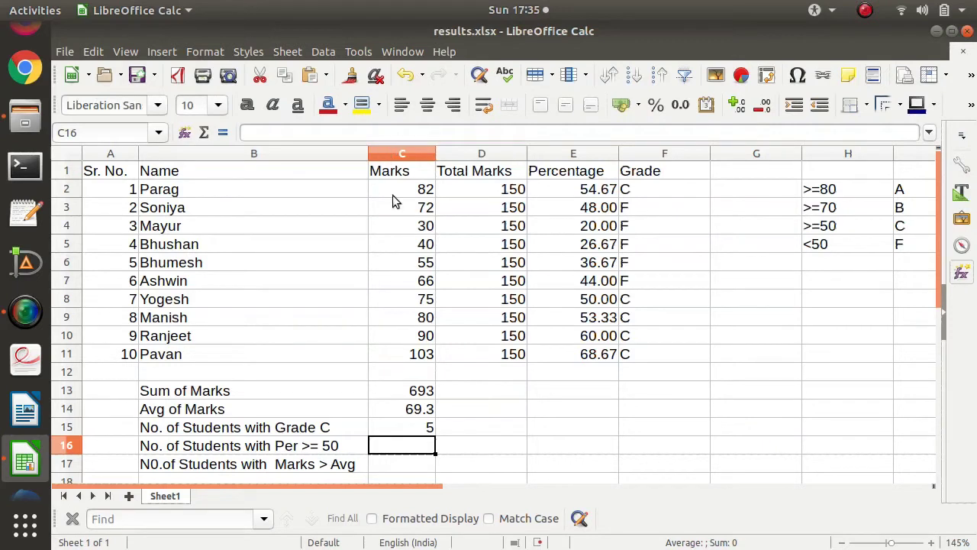
{"action": "type", "text": "=count"}
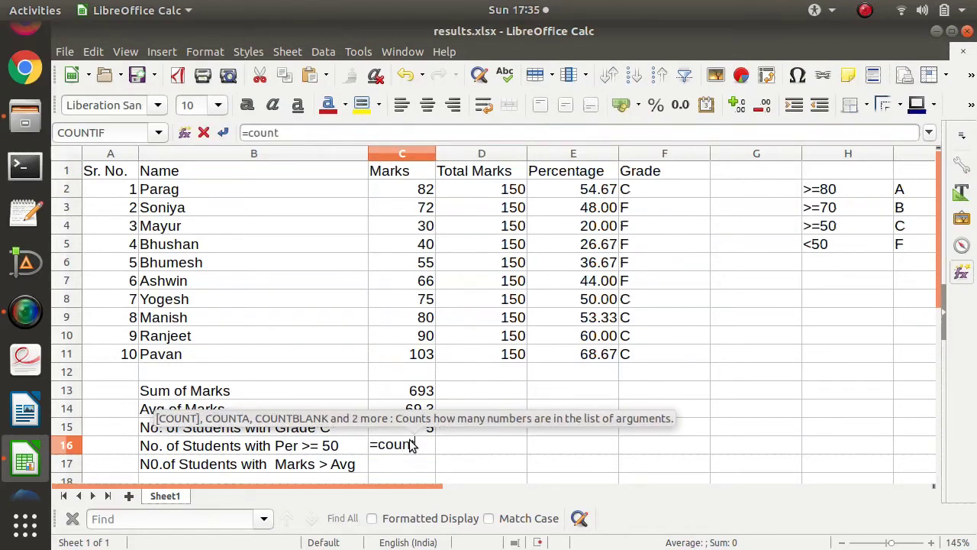
{"action": "type", "text": "if"}
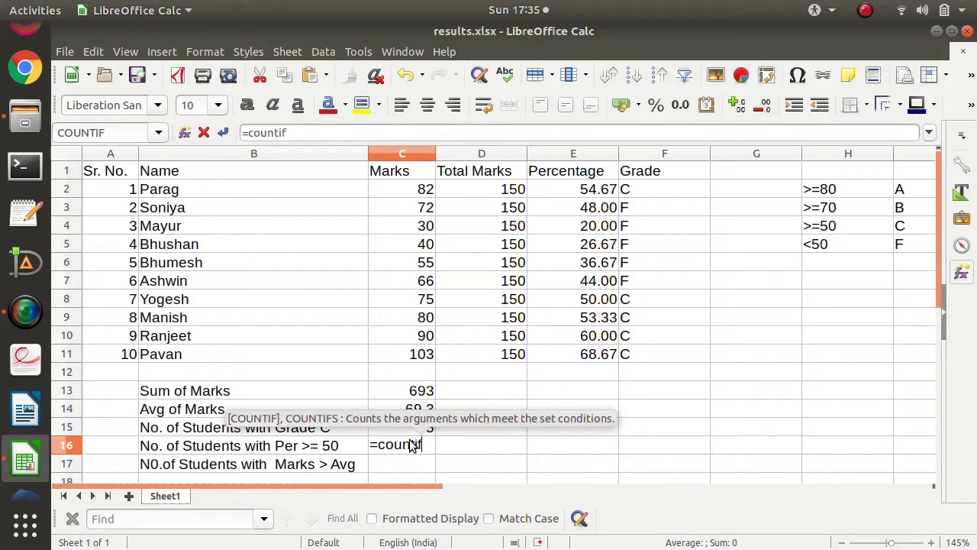
{"action": "type", "text": "("}
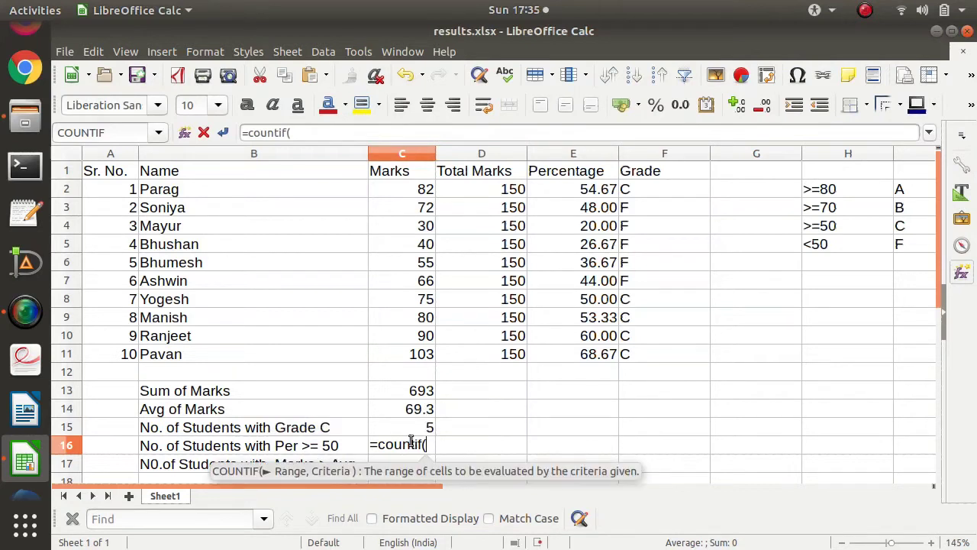
Step: Complete C16 as =countif(E2:E11,">=50") so it counts percentages of at least 50
{"action": "left_click", "coordinate": [323, 134]}
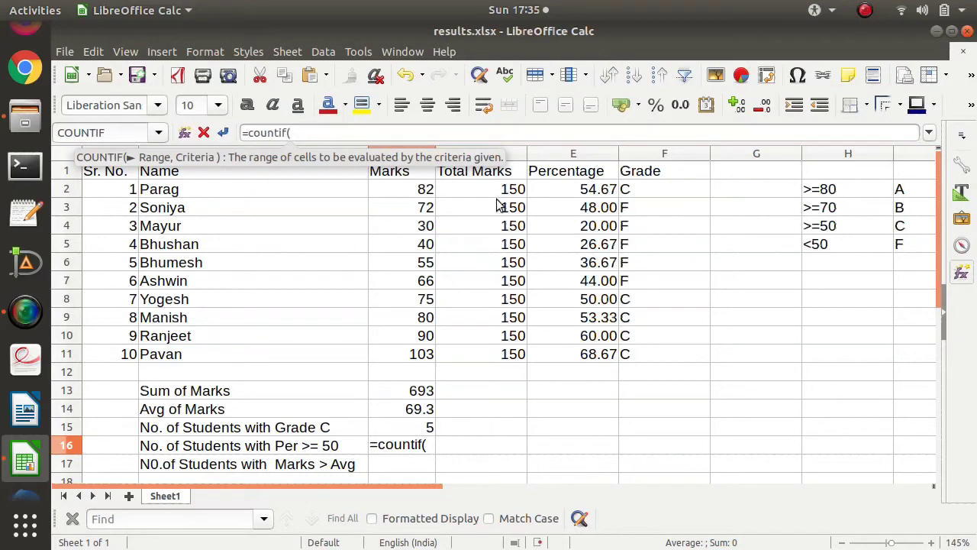
{"action": "left_click", "coordinate": [588, 191]}
{"action": "left_click_drag", "start_coordinate": [588, 192], "coordinate": [582, 359]}
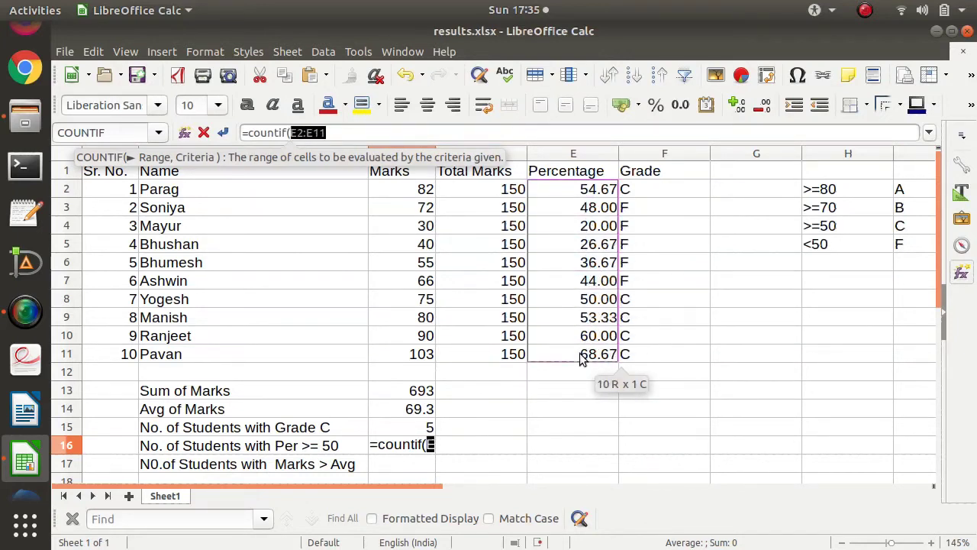
{"action": "left_click", "coordinate": [340, 132]}
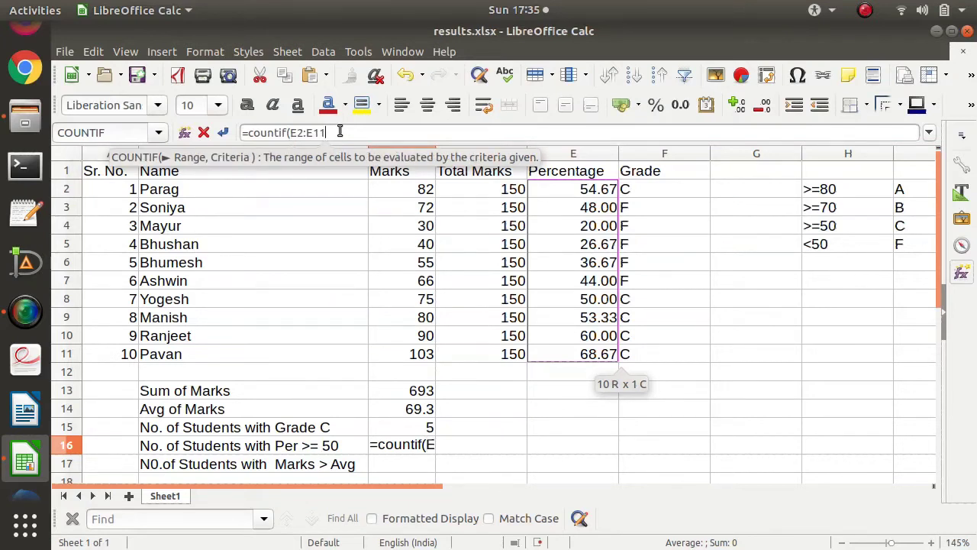
{"action": "type", "text": ","}
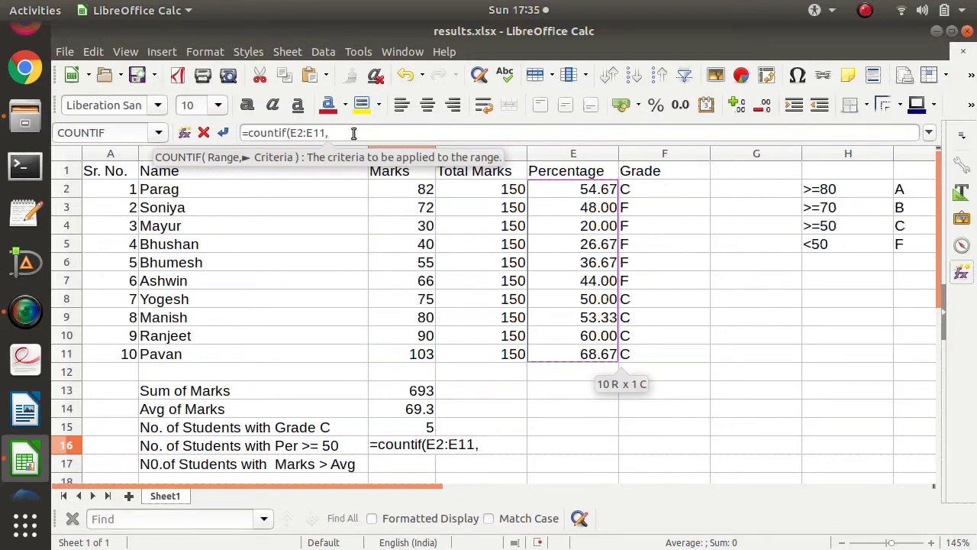
{"action": "type", "text": "\""}
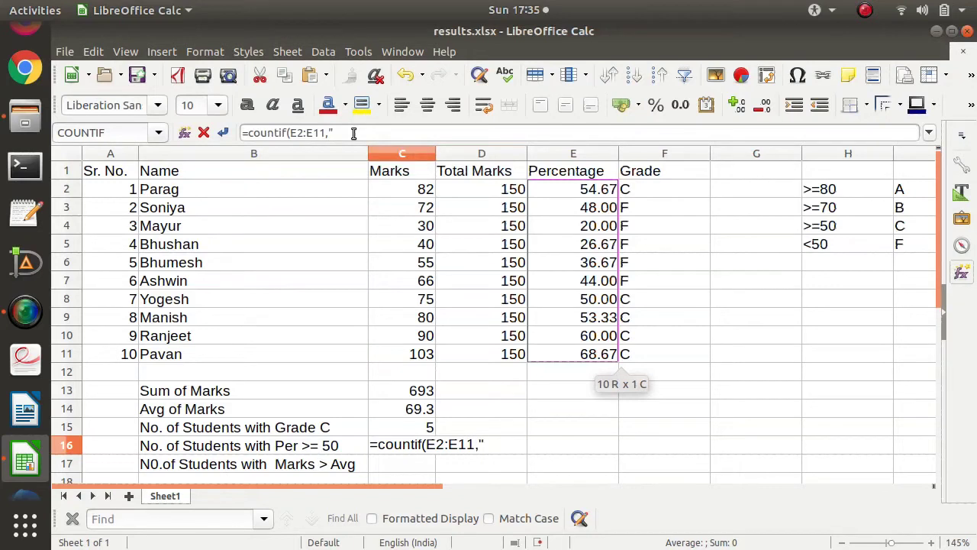
{"action": "type", "text": ">"}
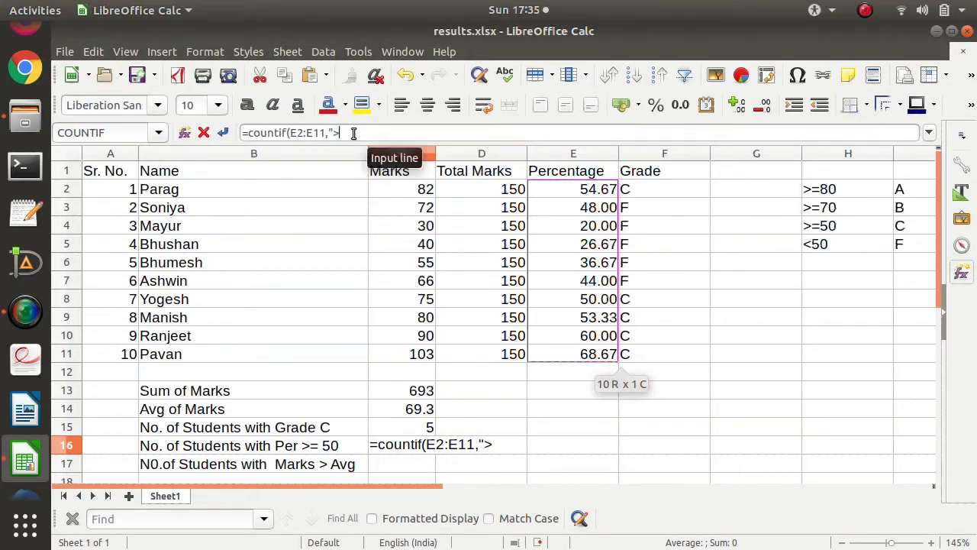
{"action": "type", "text": "=50"}
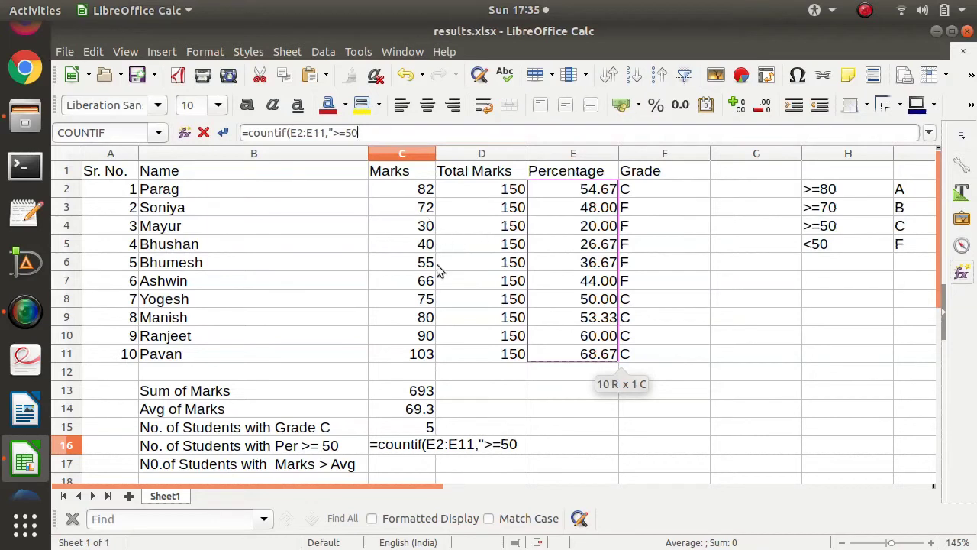
{"action": "type", "text": "\""}
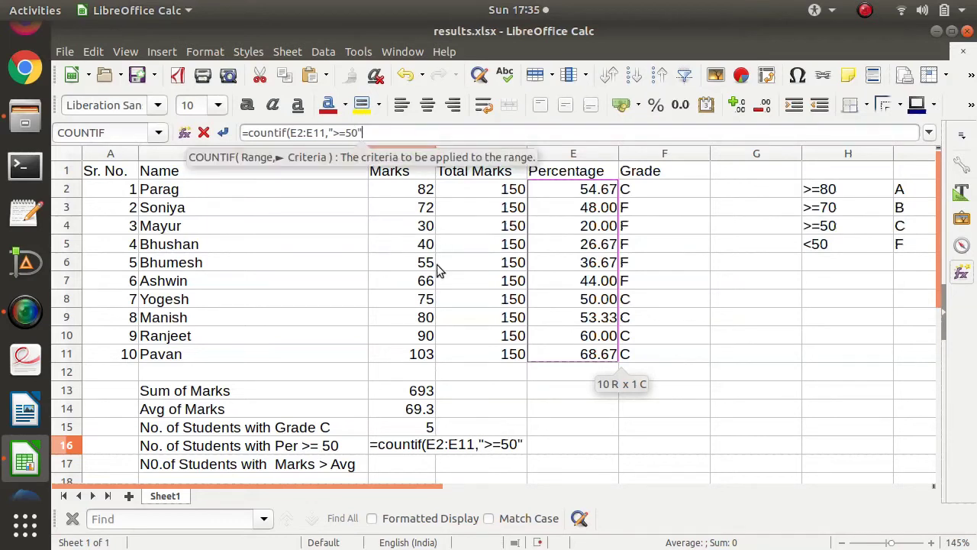
{"action": "type", "text": ")"}
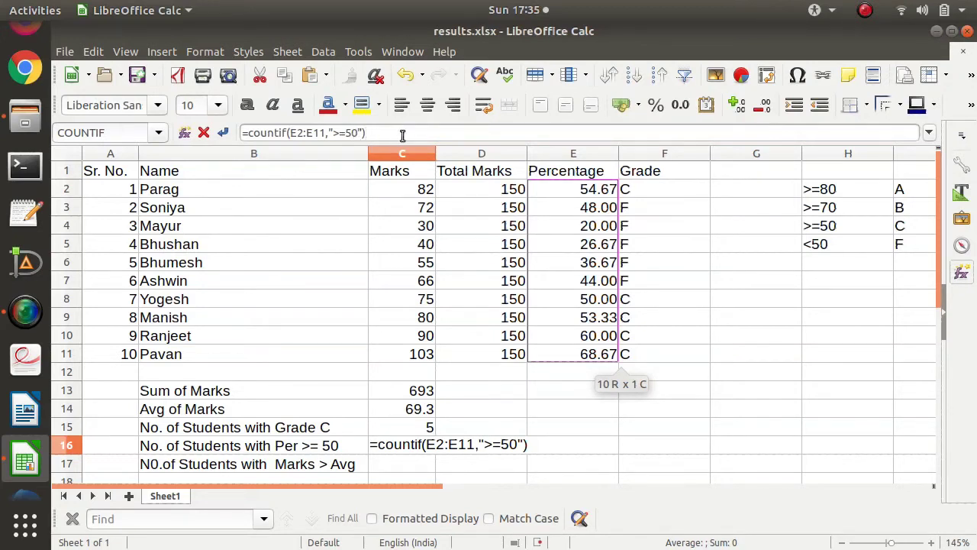
{"action": "key", "text": "Return"}
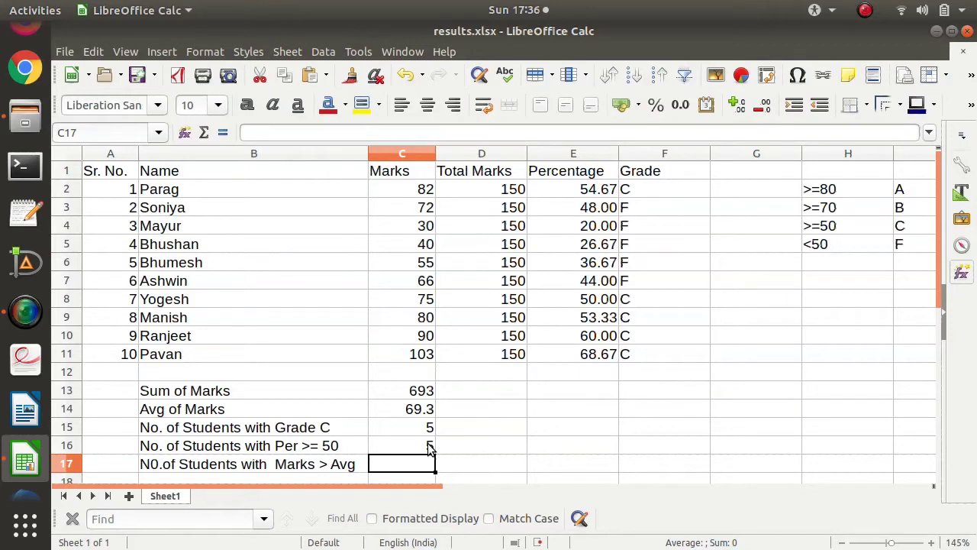
{"action": "left_click", "coordinate": [601, 195]}
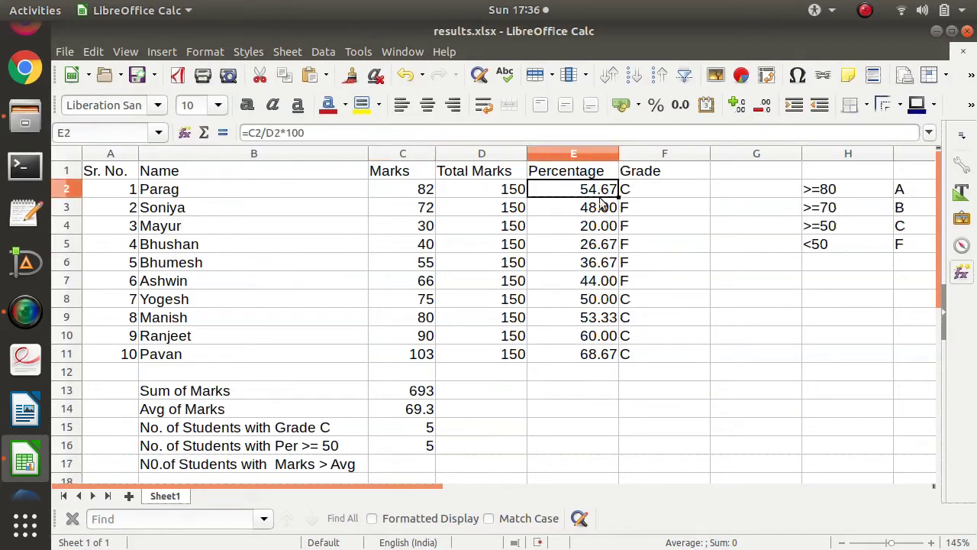
{"action": "left_click", "coordinate": [597, 304]}
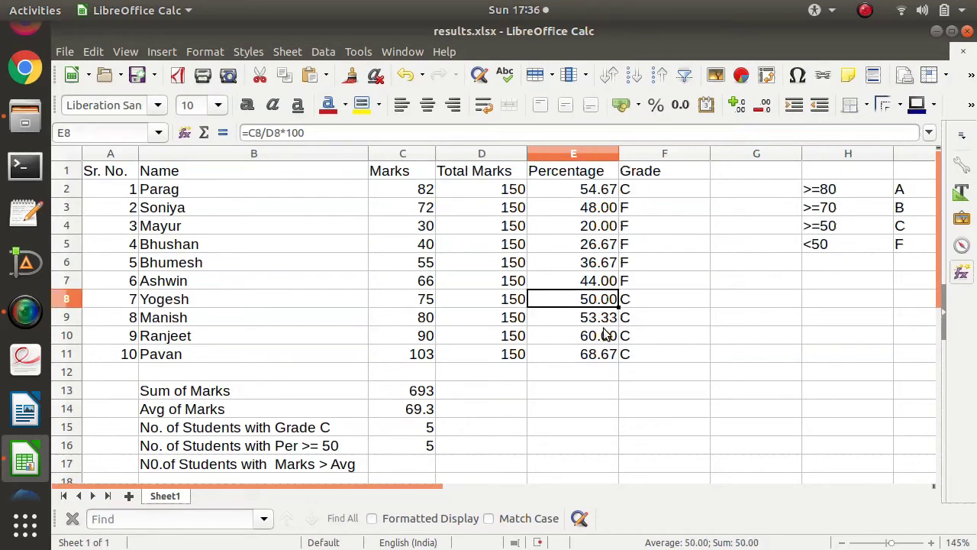
{"action": "left_click", "coordinate": [604, 322]}
{"action": "left_click", "coordinate": [603, 344]}
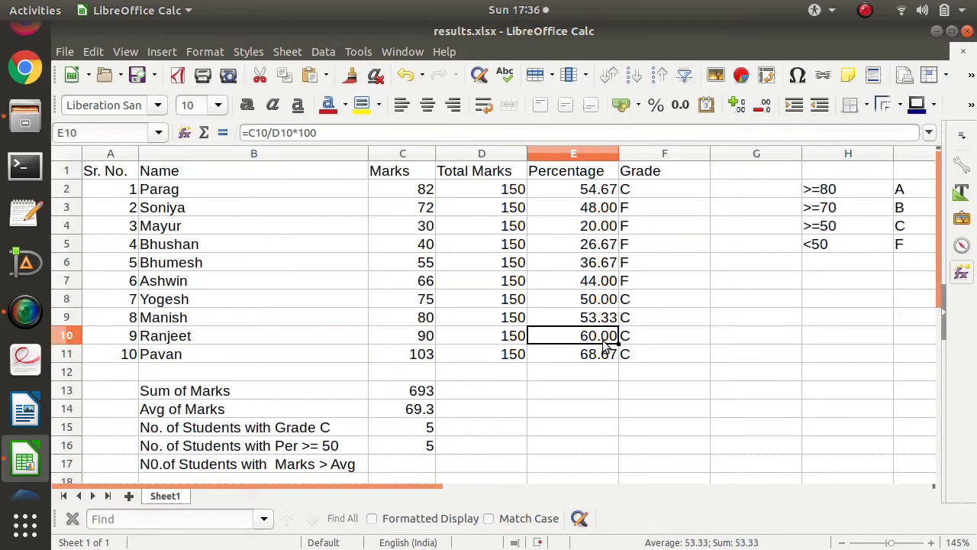
{"action": "left_click", "coordinate": [606, 356]}
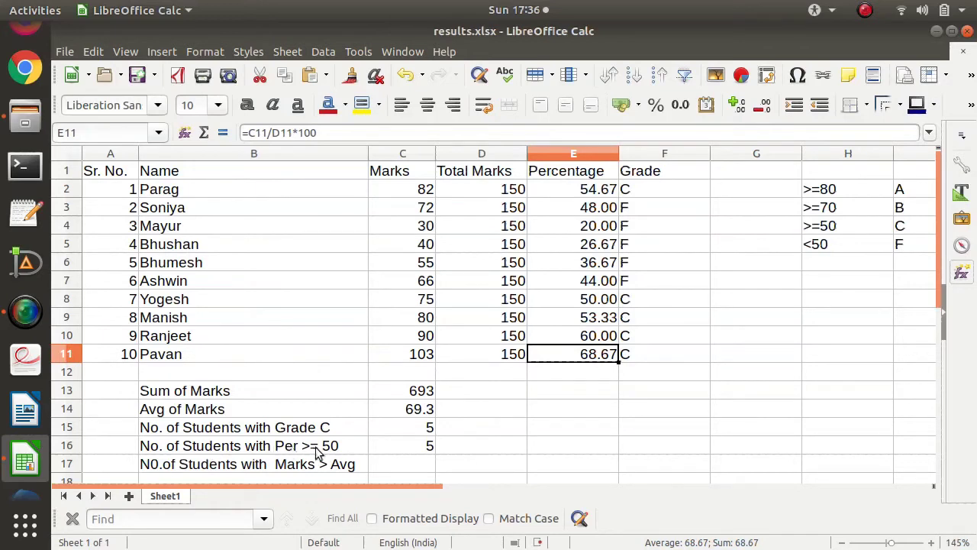
{"action": "left_click", "coordinate": [430, 449]}
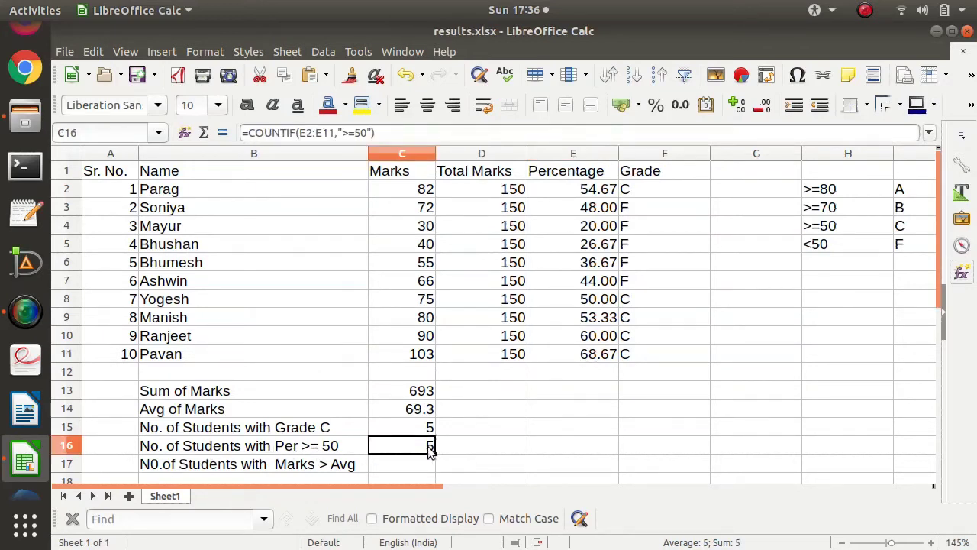
{"action": "left_click", "coordinate": [417, 467]}
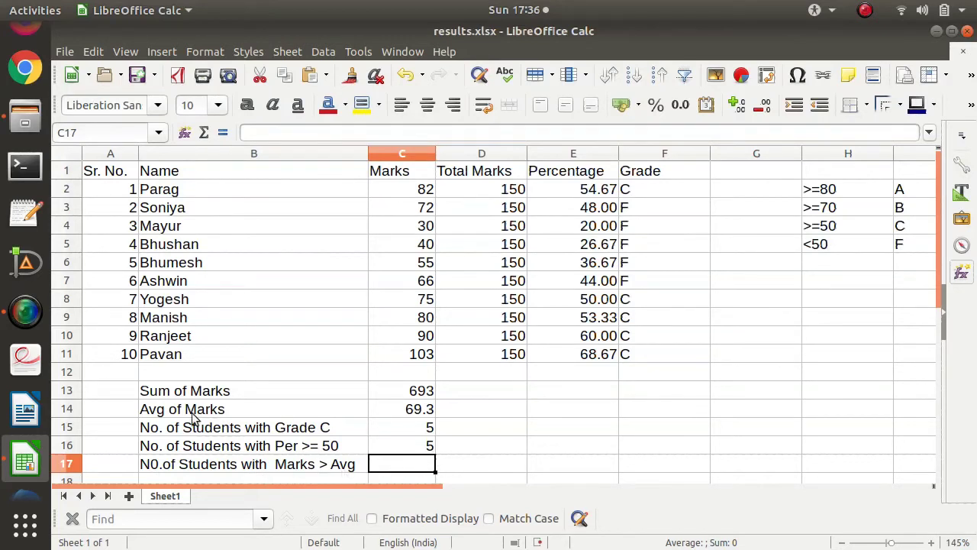
{"action": "left_click", "coordinate": [414, 407]}
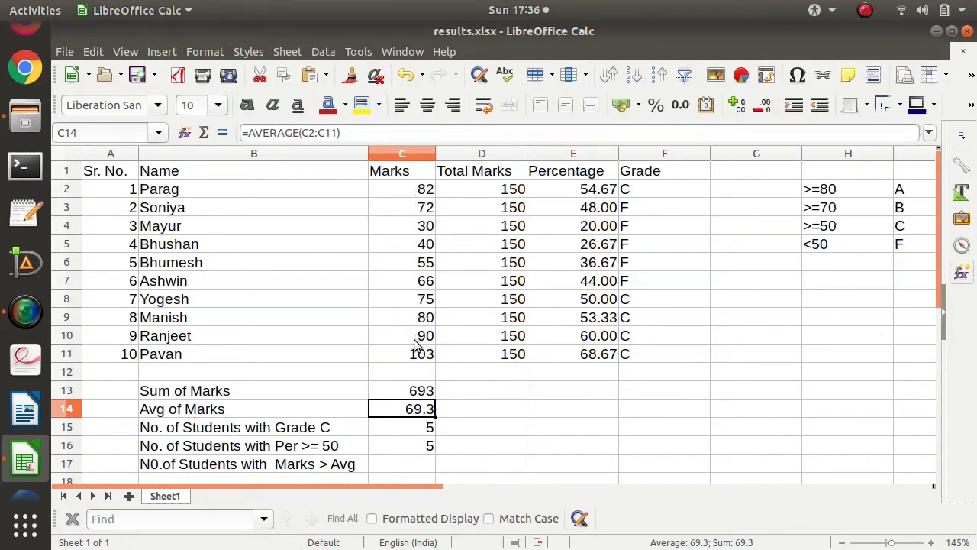
{"action": "left_click", "coordinate": [405, 465]}
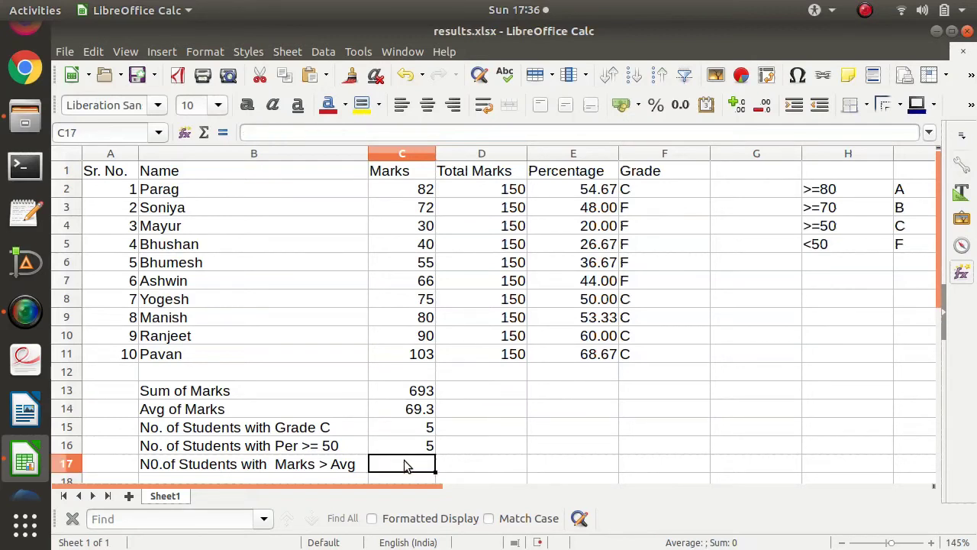
Step: Start C17 with =countif(C2:C11,">"& using the Marks range C2:C11
{"action": "type", "text": "=count"}
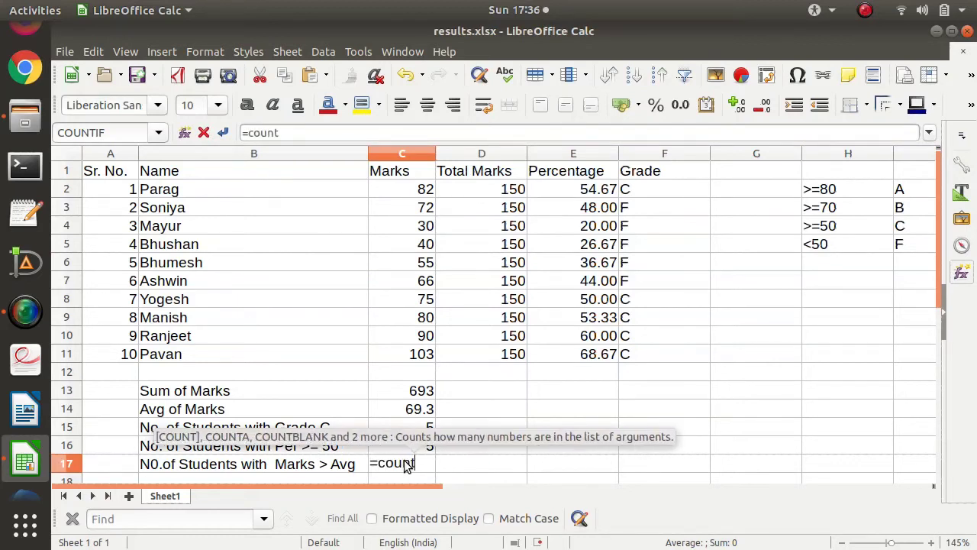
{"action": "type", "text": "if"}
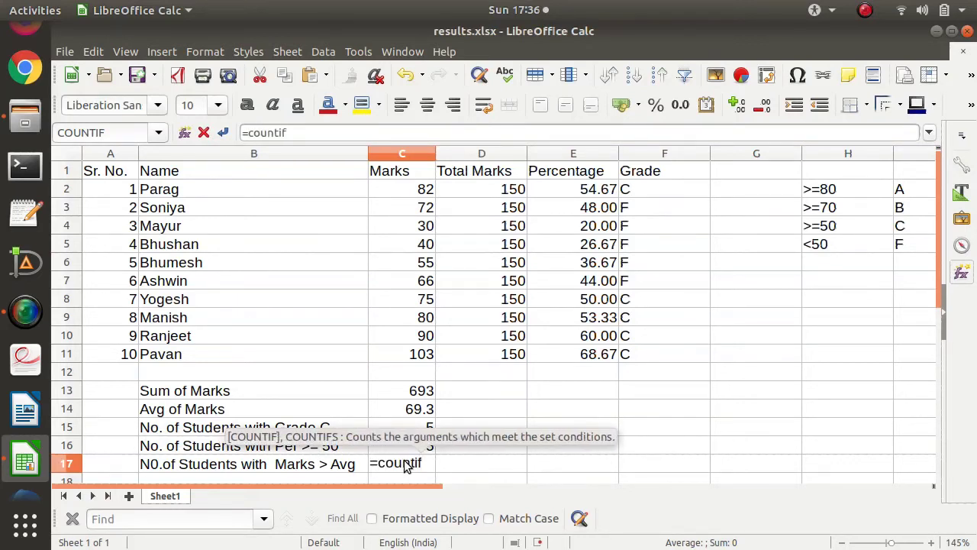
{"action": "type", "text": "("}
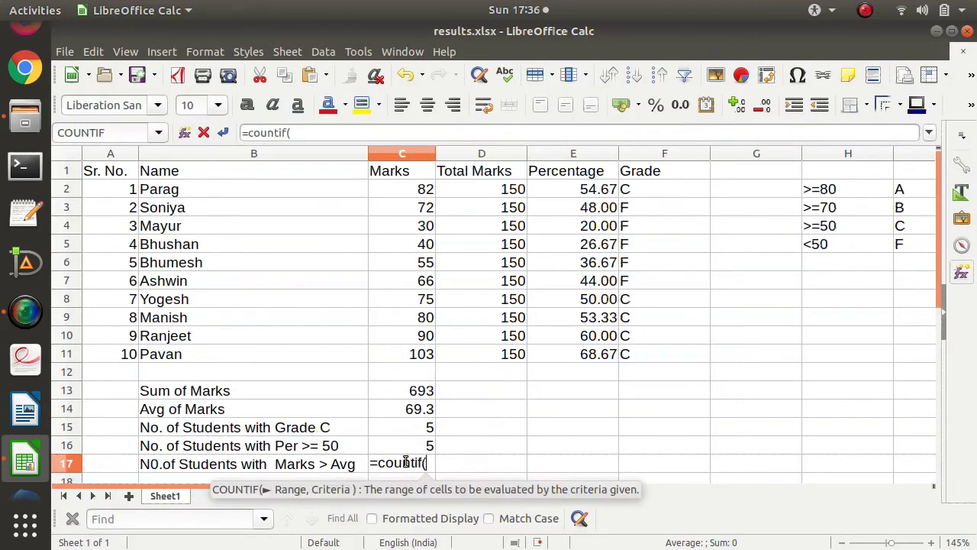
{"action": "left_click", "coordinate": [293, 133]}
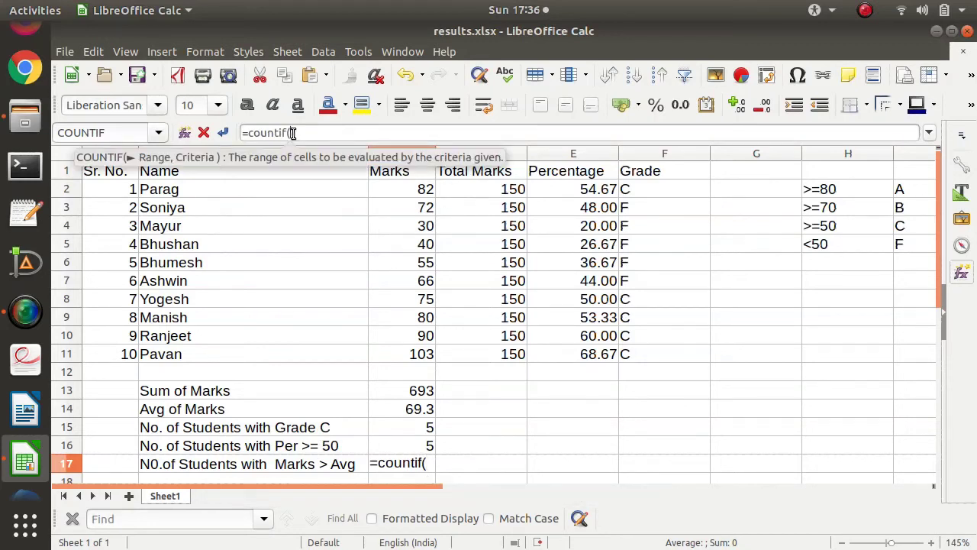
{"action": "left_click_drag", "start_coordinate": [408, 192], "coordinate": [425, 359]}
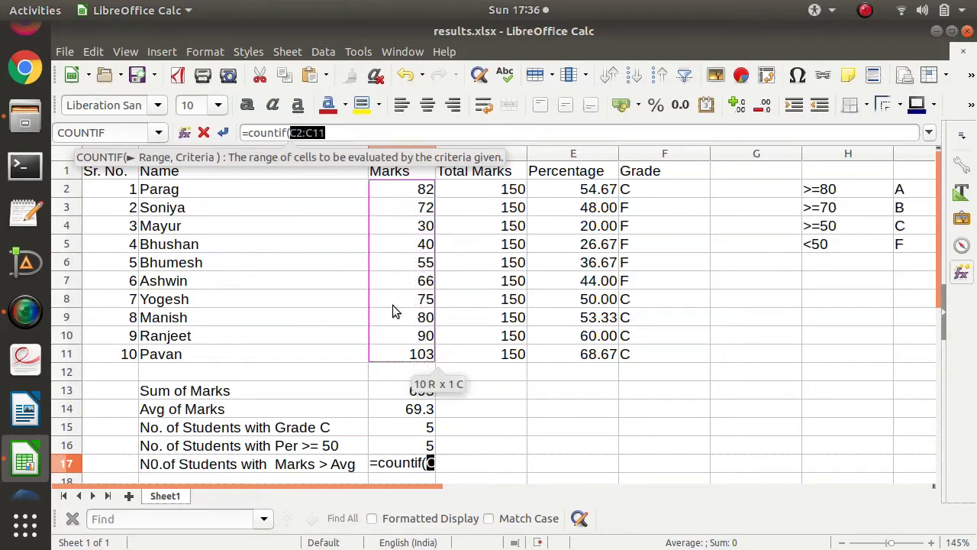
{"action": "left_click", "coordinate": [342, 133]}
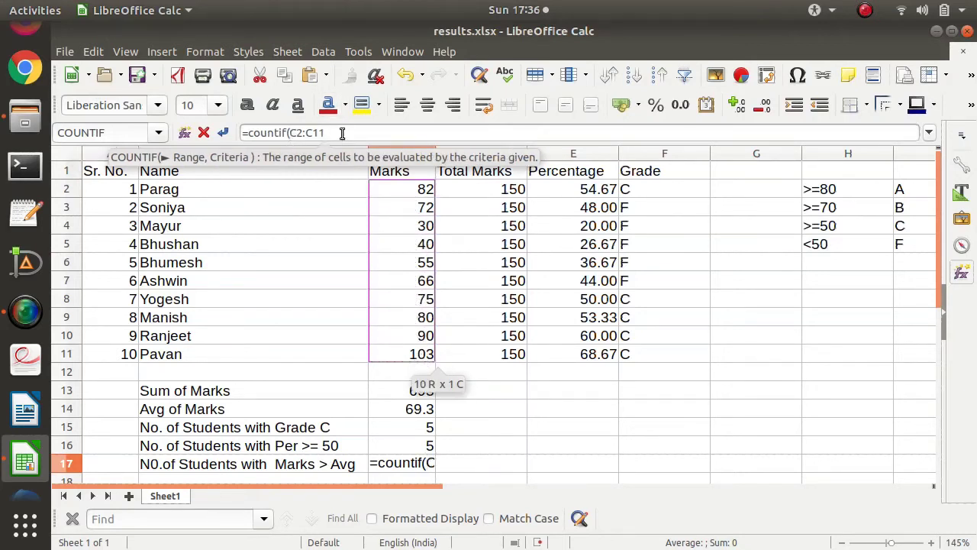
{"action": "type", "text": ","}
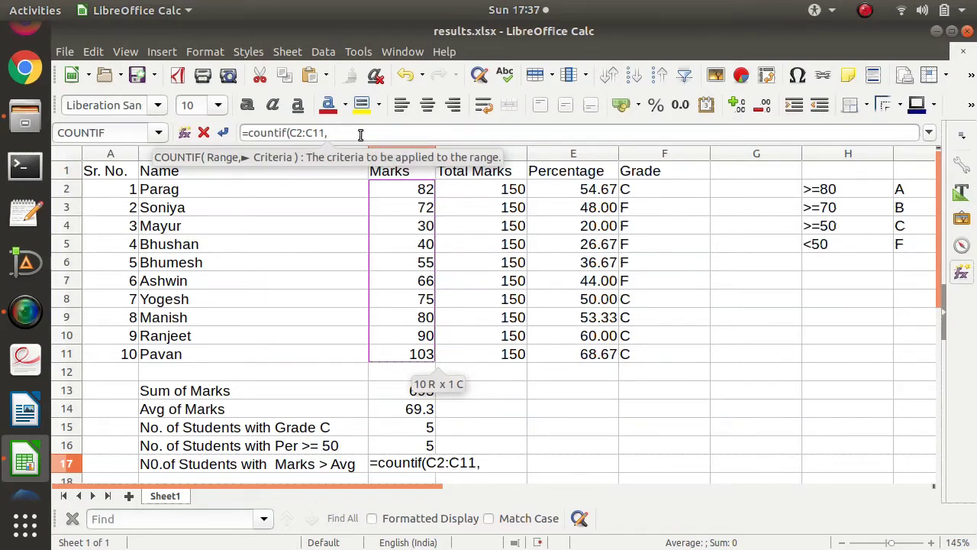
{"action": "type", "text": "\">"}
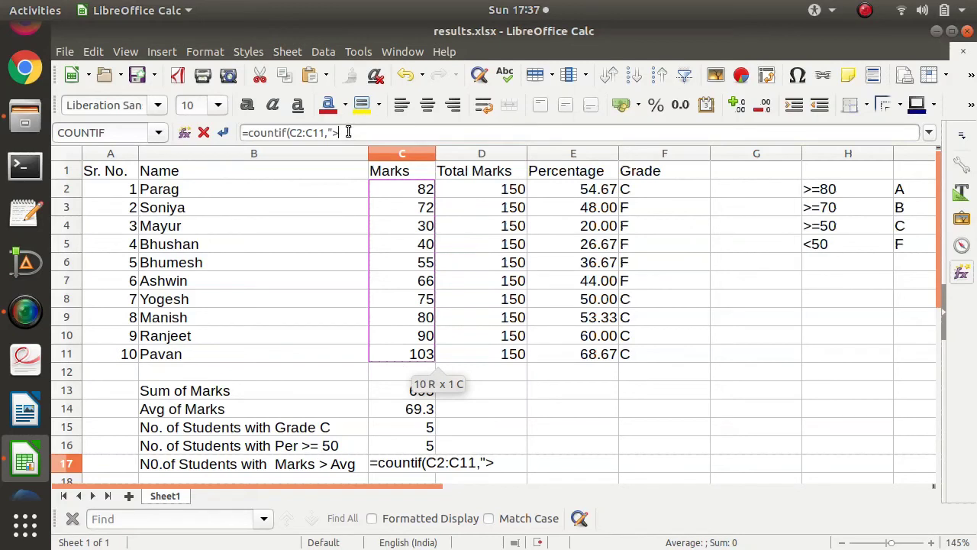
{"action": "type", "text": "\""}
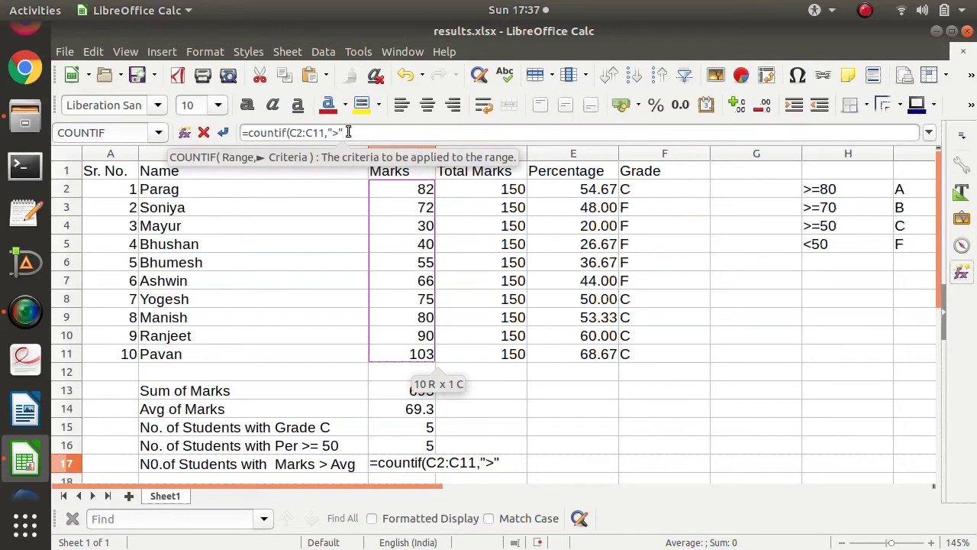
{"action": "type", "text": "&"}
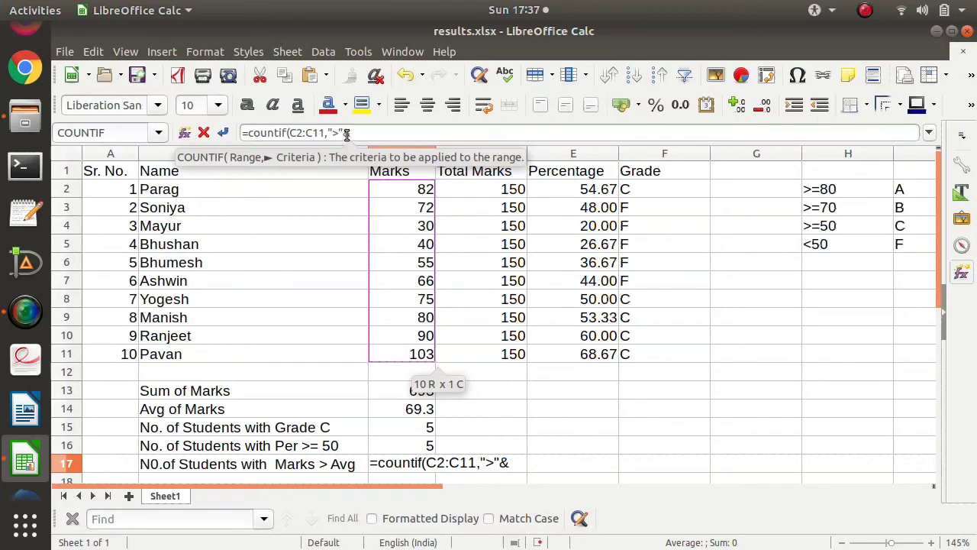
Step: Finish C17 as =countif(C2:C11,">"&C14), comparing marks against the C14 average
{"action": "left_click", "coordinate": [418, 410]}
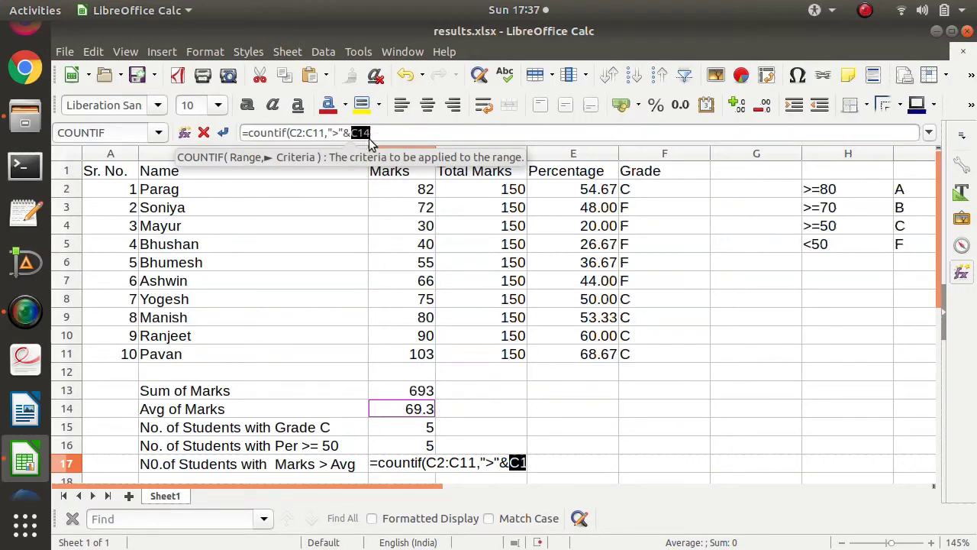
{"action": "left_click", "coordinate": [385, 132]}
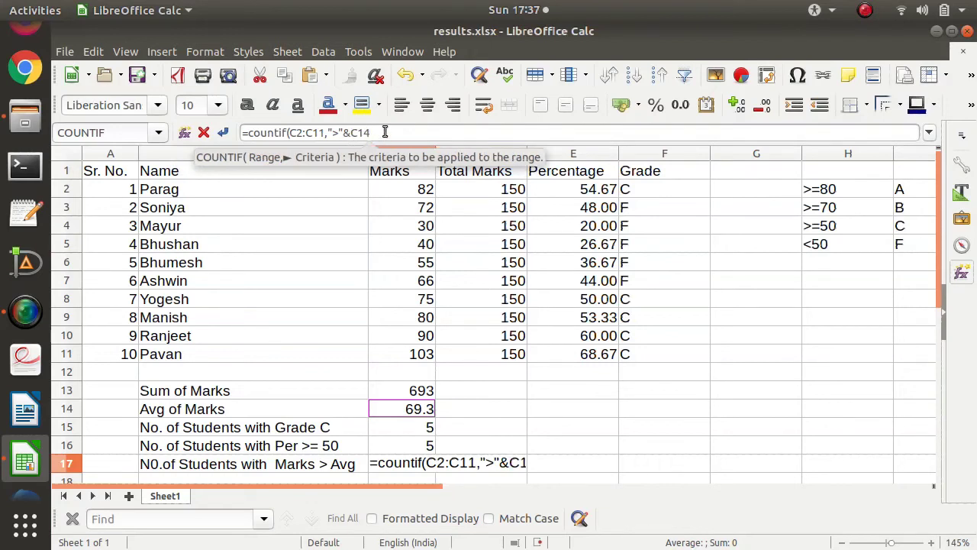
{"action": "type", "text": ")"}
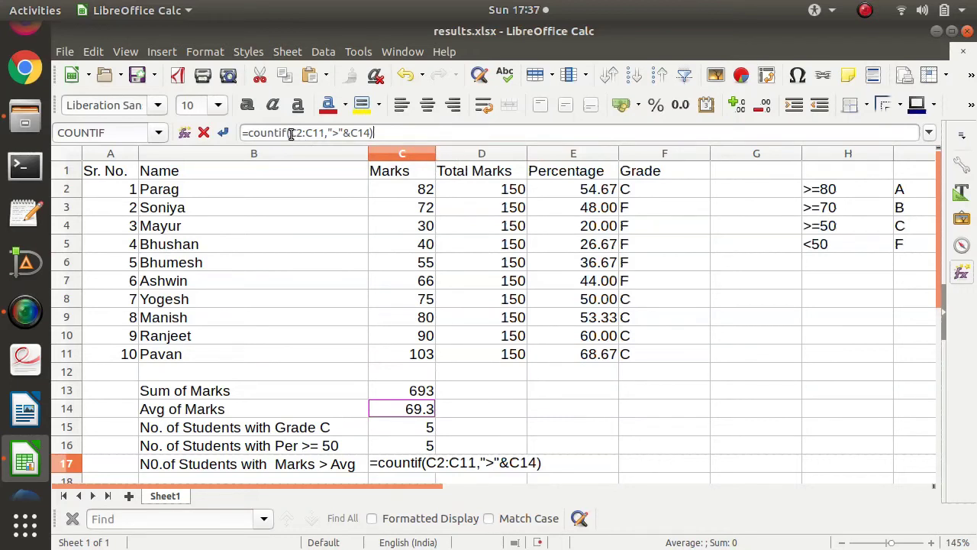
{"action": "left_click_drag", "start_coordinate": [291, 134], "coordinate": [325, 134]}
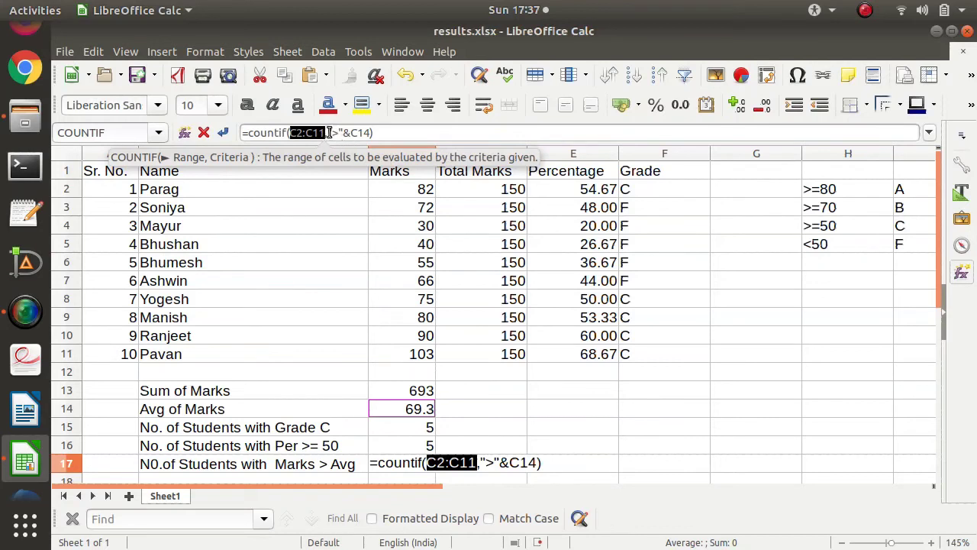
{"action": "left_click", "coordinate": [329, 132]}
{"action": "left_click_drag", "start_coordinate": [331, 133], "coordinate": [342, 133]}
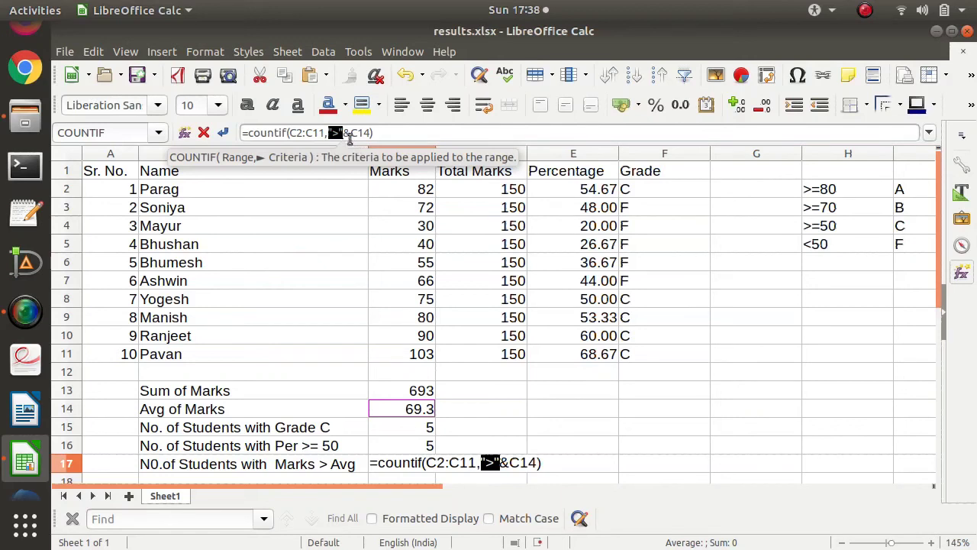
{"action": "left_click_drag", "start_coordinate": [343, 133], "coordinate": [350, 132]}
{"action": "left_click", "coordinate": [393, 133]}
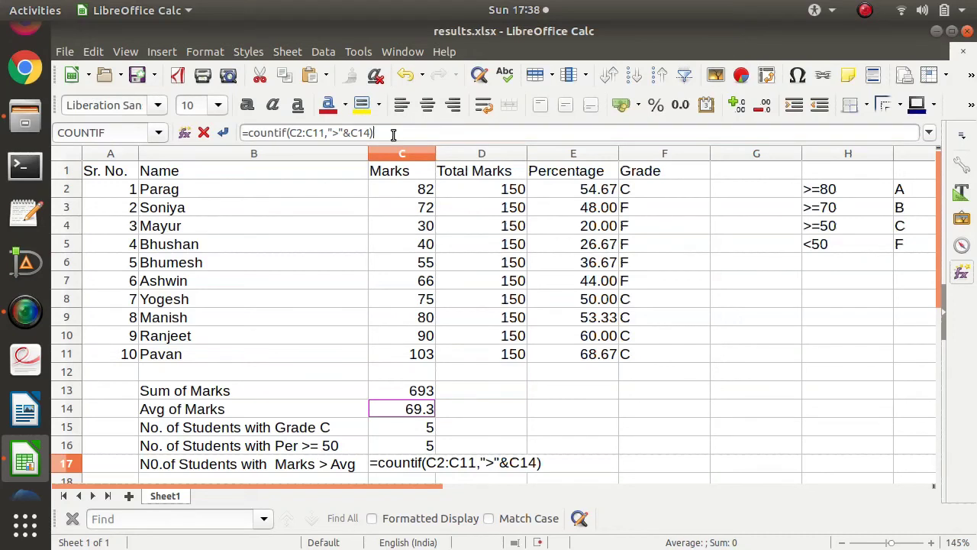
{"action": "key", "text": "Return"}
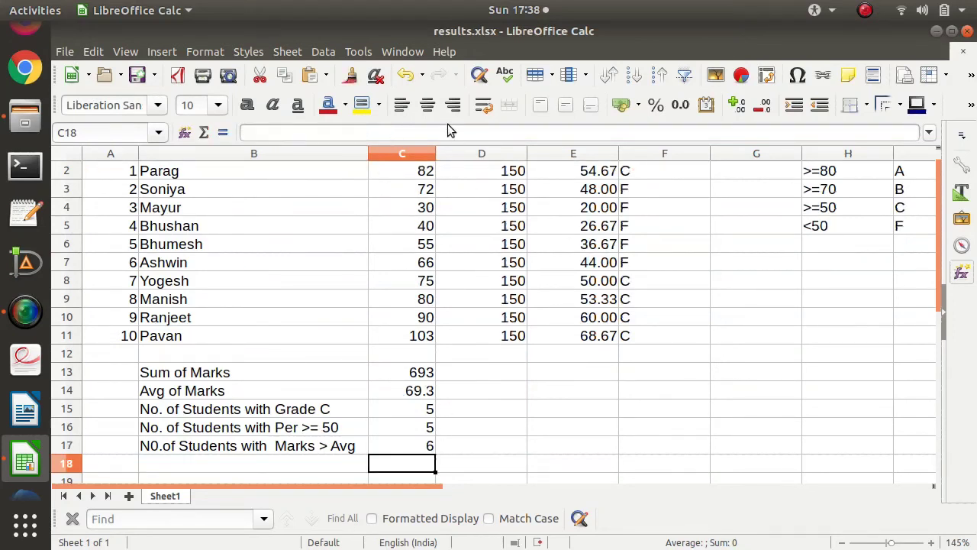
{"action": "key", "text": "Up"}
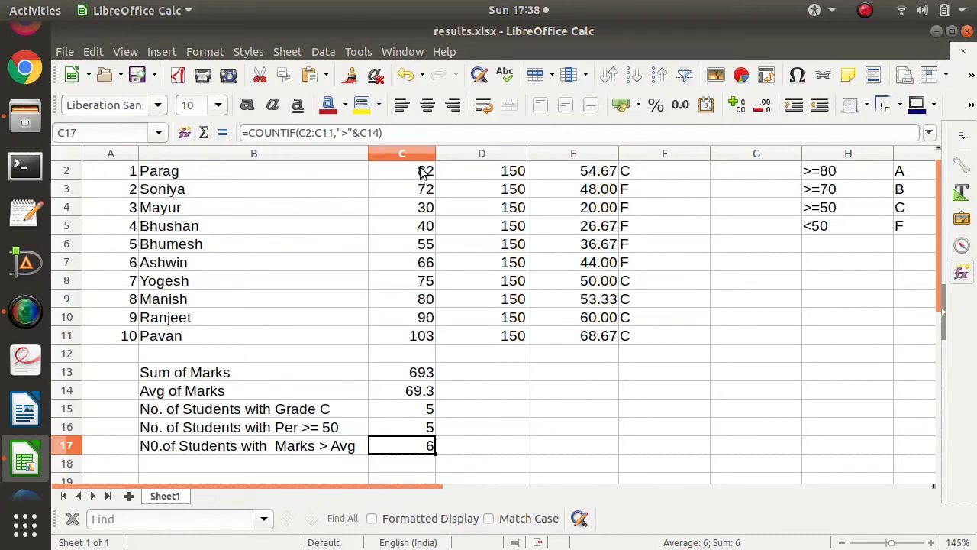
{"action": "left_click", "coordinate": [422, 174]}
{"action": "left_click", "coordinate": [431, 192]}
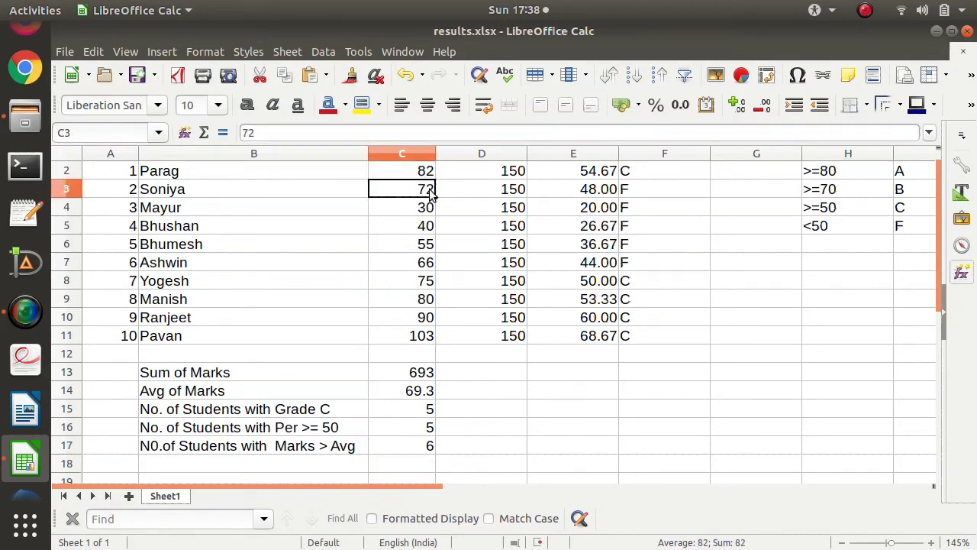
{"action": "left_click", "coordinate": [426, 284]}
{"action": "left_click", "coordinate": [428, 304]}
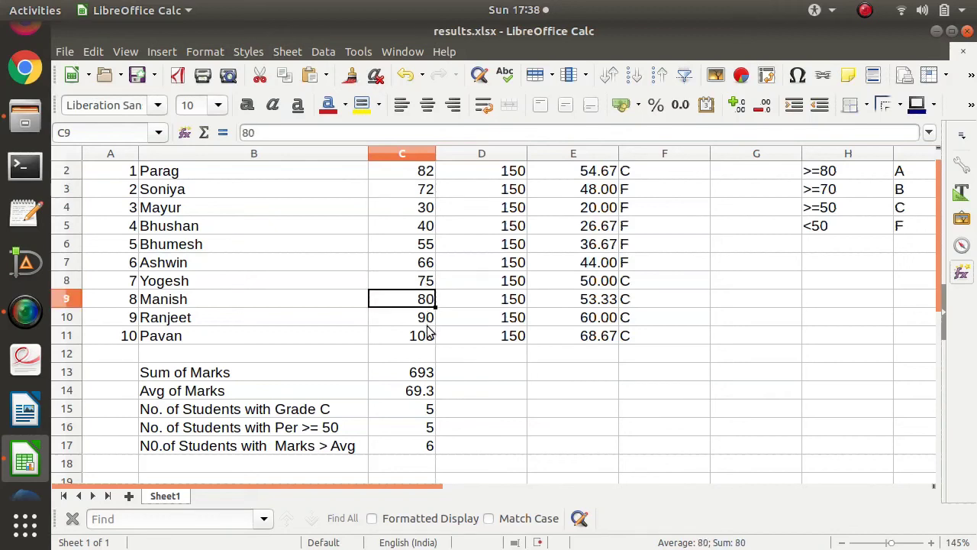
{"action": "left_click", "coordinate": [428, 323]}
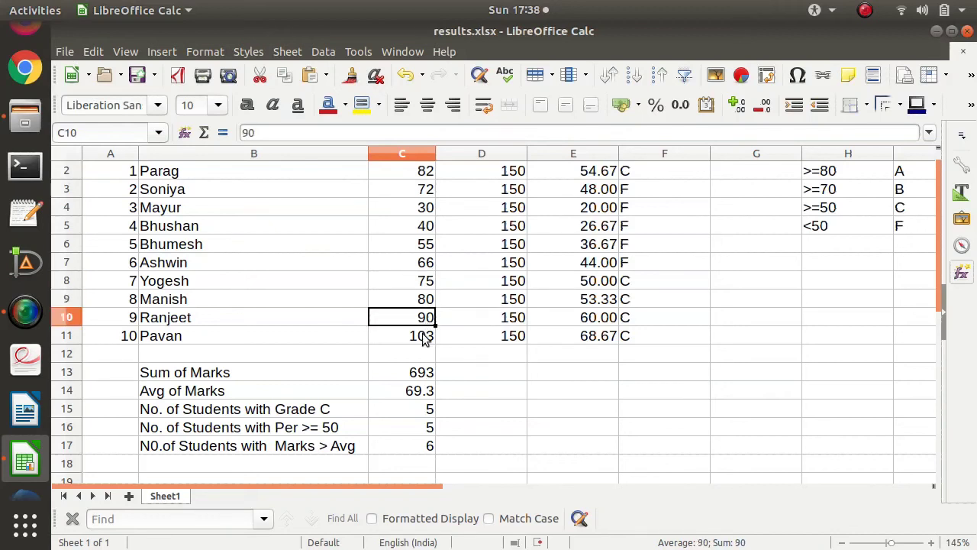
{"action": "left_click", "coordinate": [424, 338]}
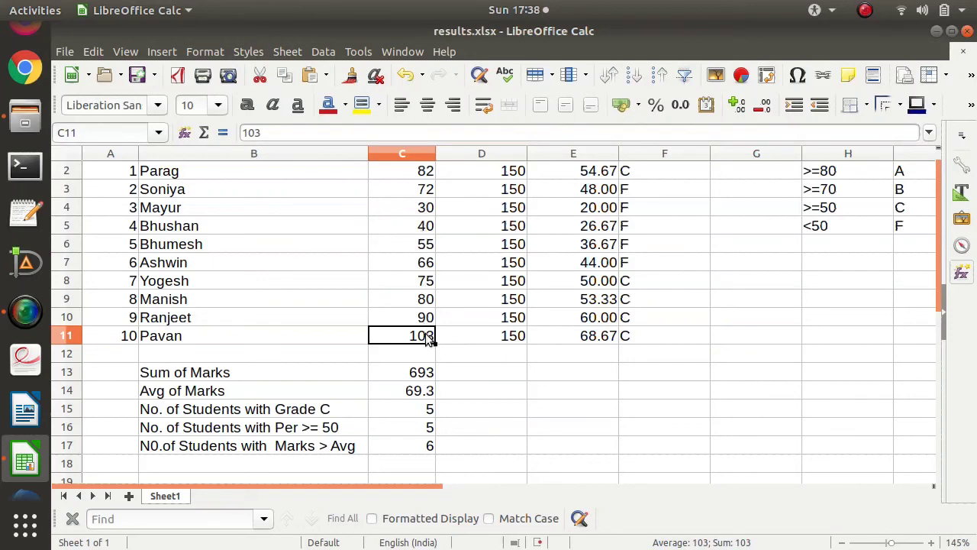
{"action": "left_click", "coordinate": [423, 394]}
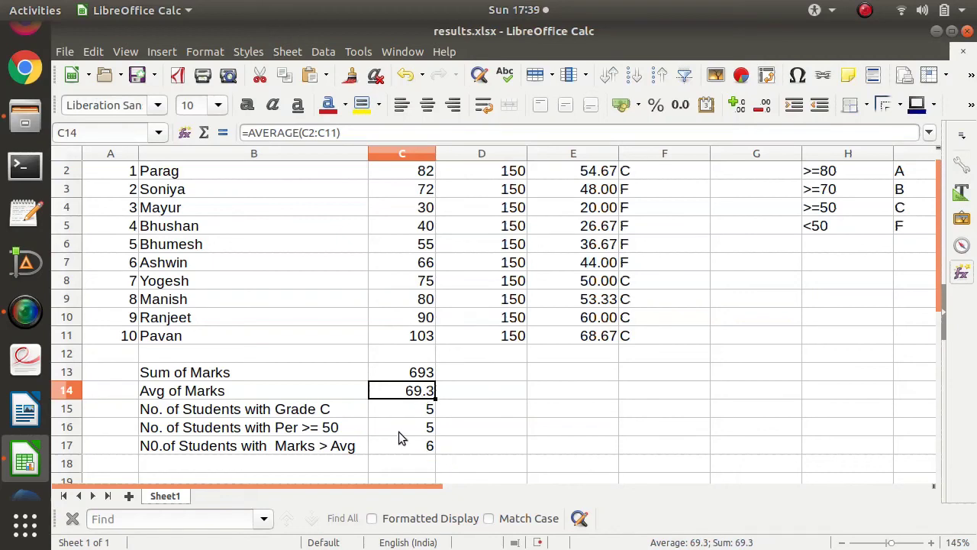
{"action": "left_click", "coordinate": [384, 410]}
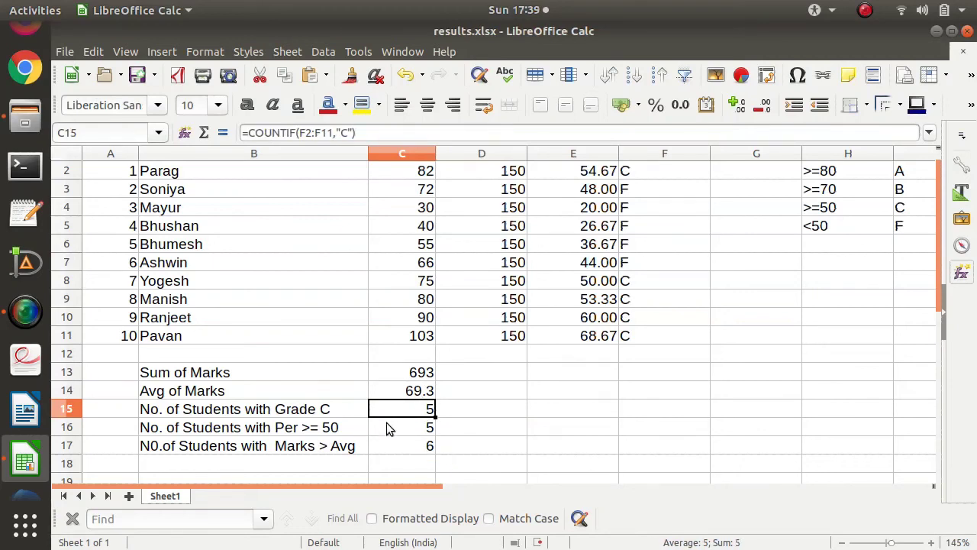
{"action": "left_click", "coordinate": [391, 432]}
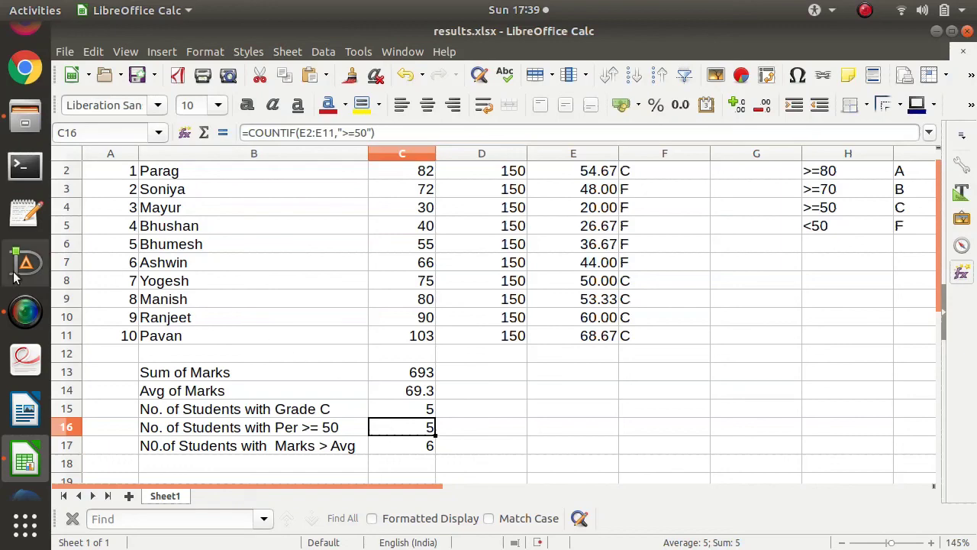
{"action": "left_click", "coordinate": [42, 311]}
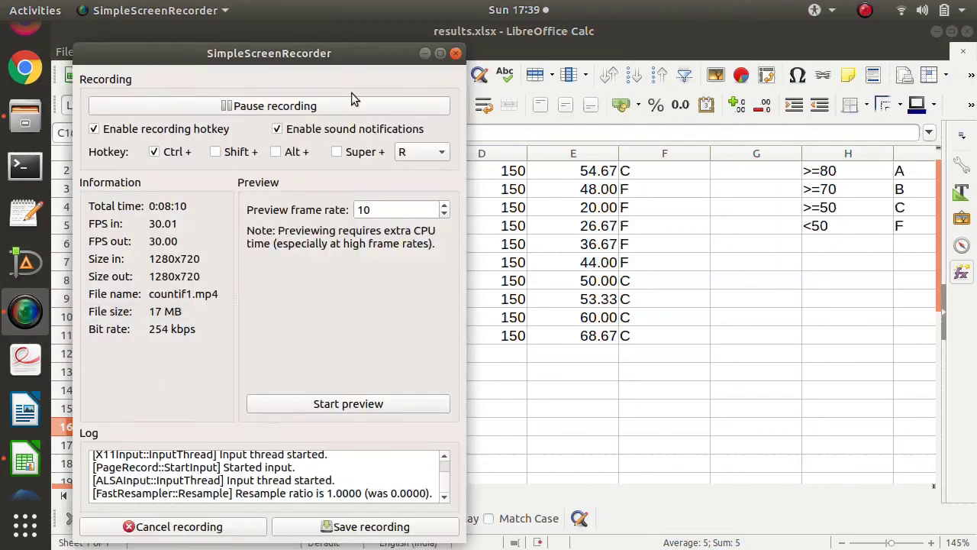